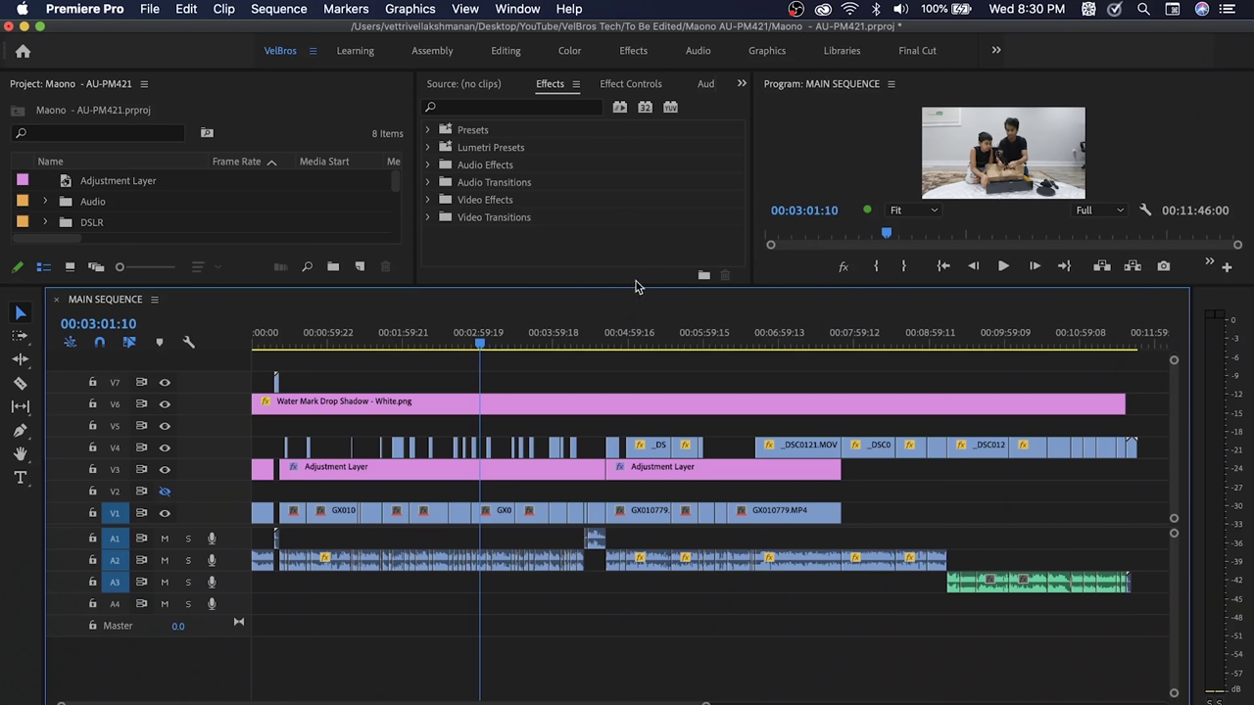
# - Enlarge the Project panel to list all eight items, then select the first Adjustment Layer clip on V3
pyautogui.moveTo(636, 286)
pyautogui.mouseDown()
pyautogui.moveTo(634, 335)
pyautogui.moveTo(639, 307)
pyautogui.mouseUp()
pyautogui.click(564, 477)
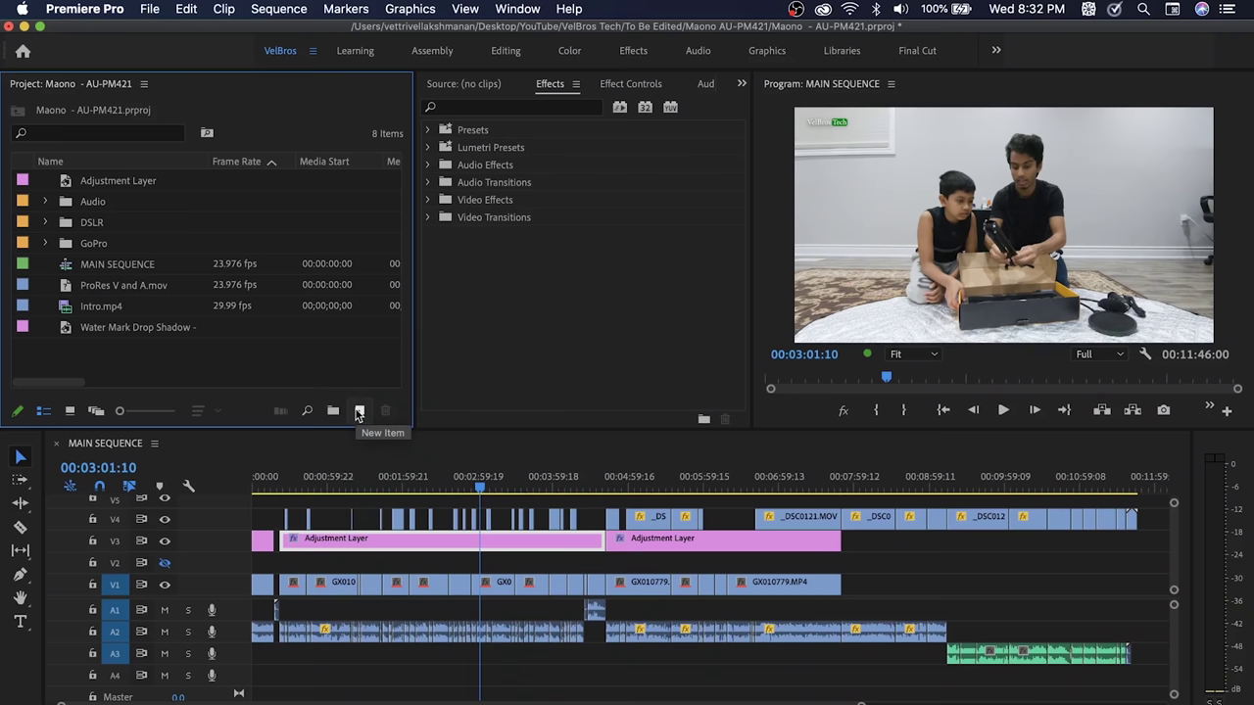
# - Start a new sequence using the Digital SLR > 1080p > DSLR 1080p24 preset
pyautogui.click(358, 413)
pyautogui.click(337, 372)
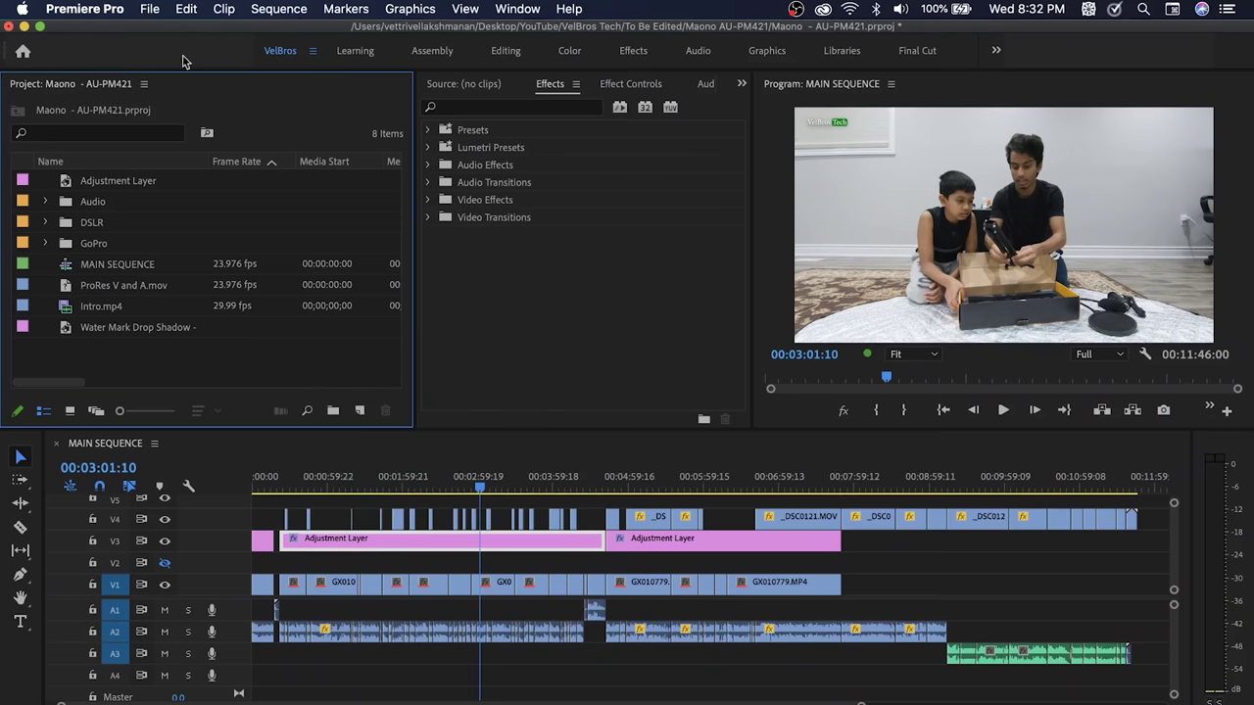
pyautogui.click(149, 9)
pyautogui.moveTo(176, 30)
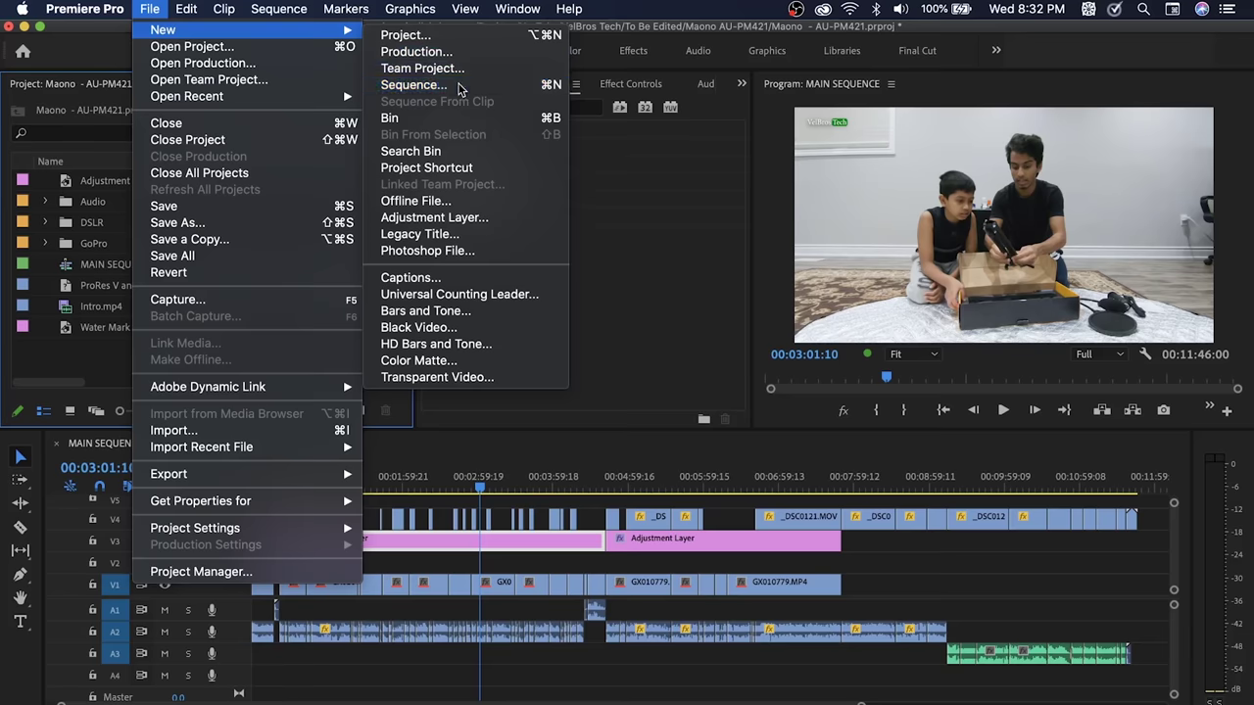
pyautogui.click(461, 85)
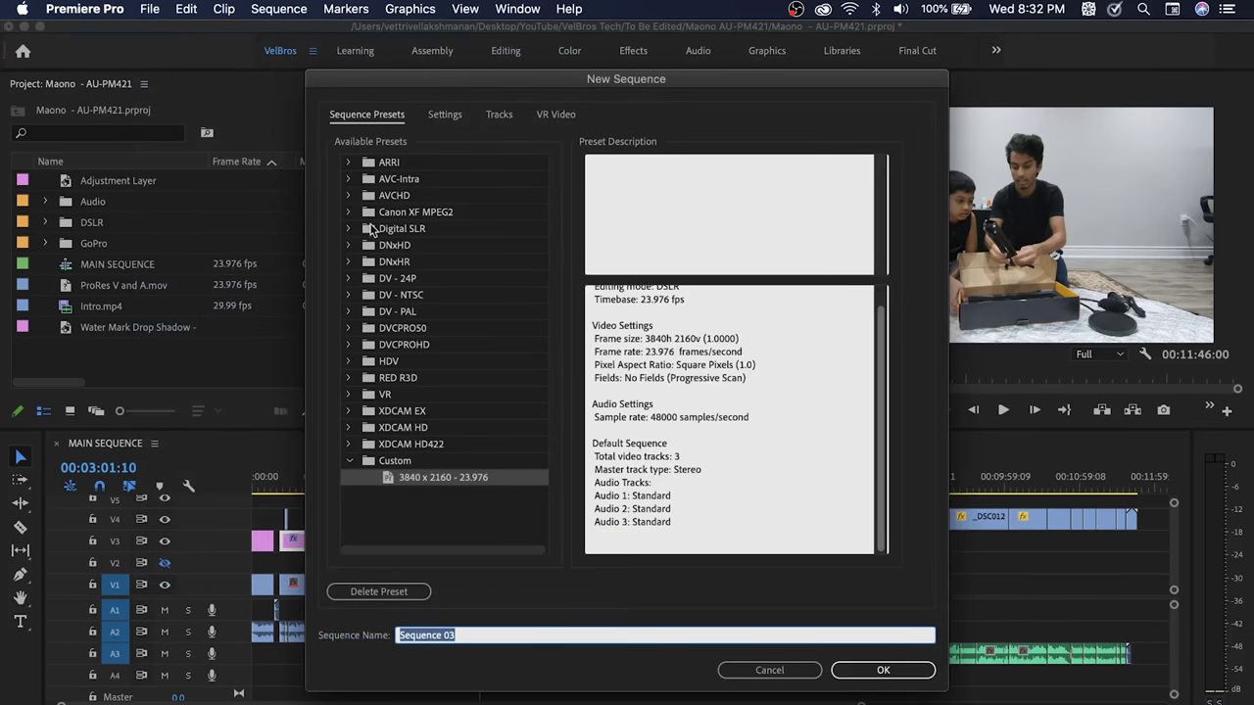
pyautogui.click(406, 228)
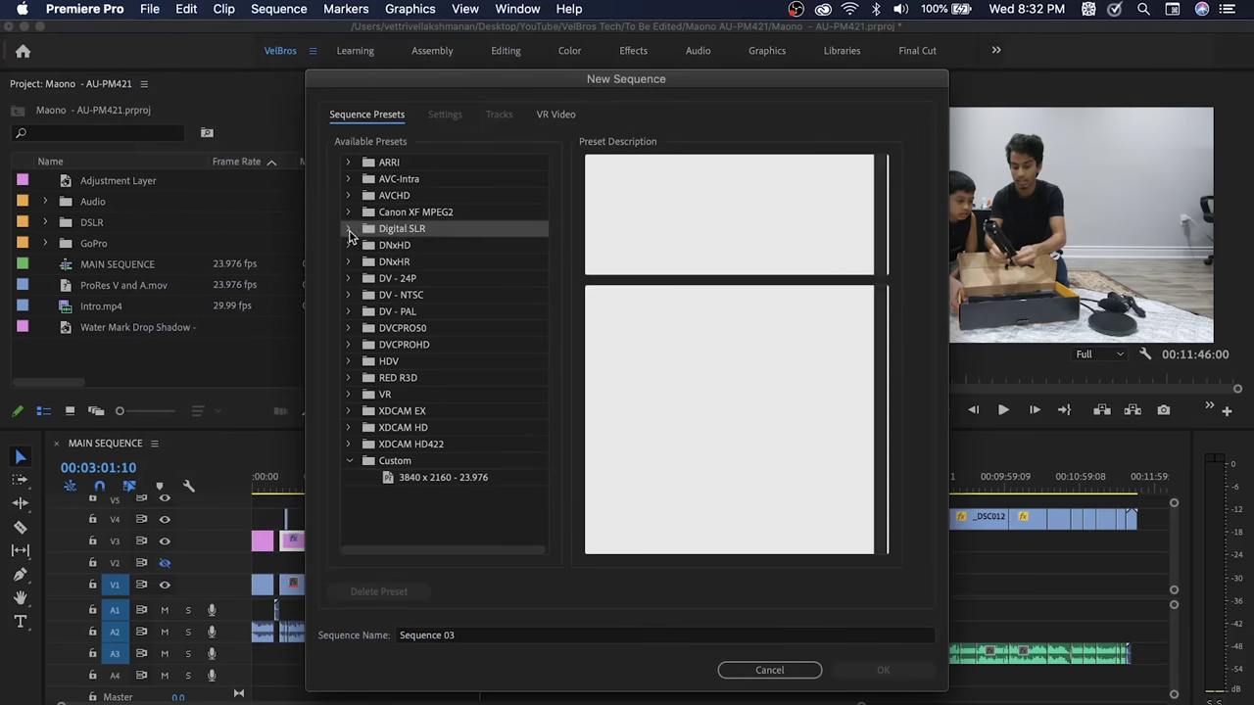
pyautogui.click(349, 232)
pyautogui.click(392, 246)
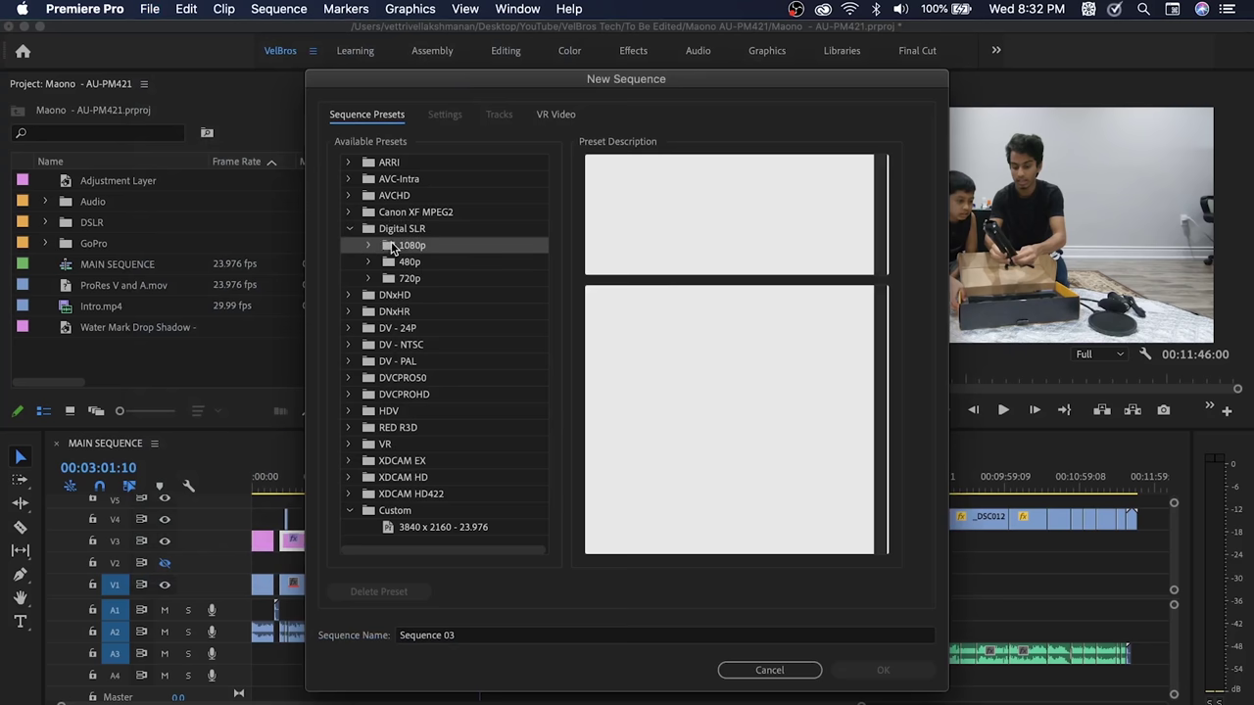
pyautogui.click(370, 246)
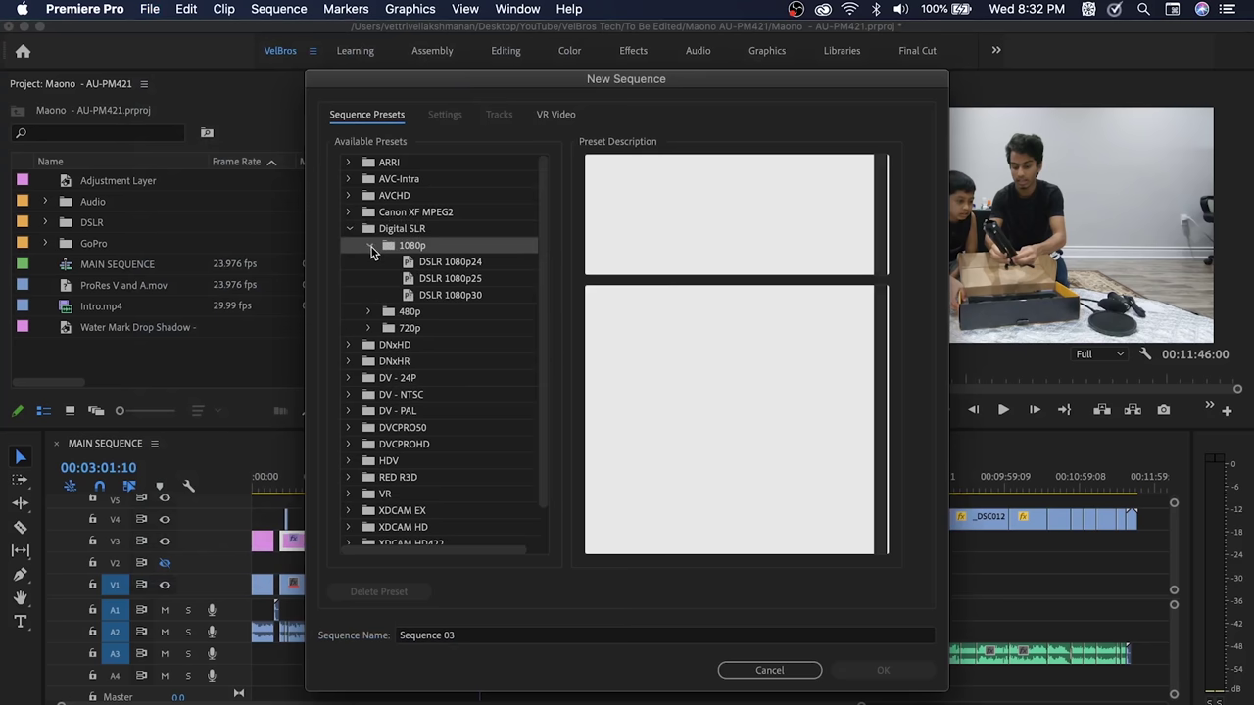
pyautogui.click(471, 259)
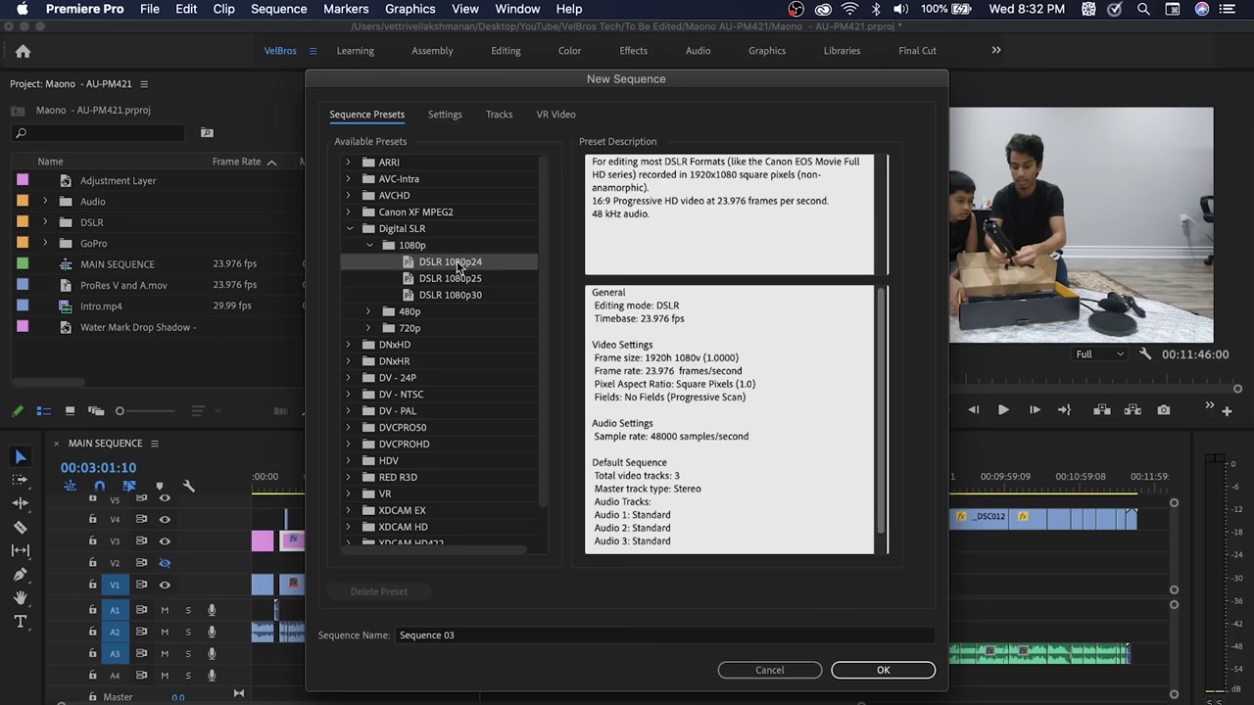
# - In Settings, set the frame size to 3840 × 2160 and create Sequence 03
pyautogui.click(446, 116)
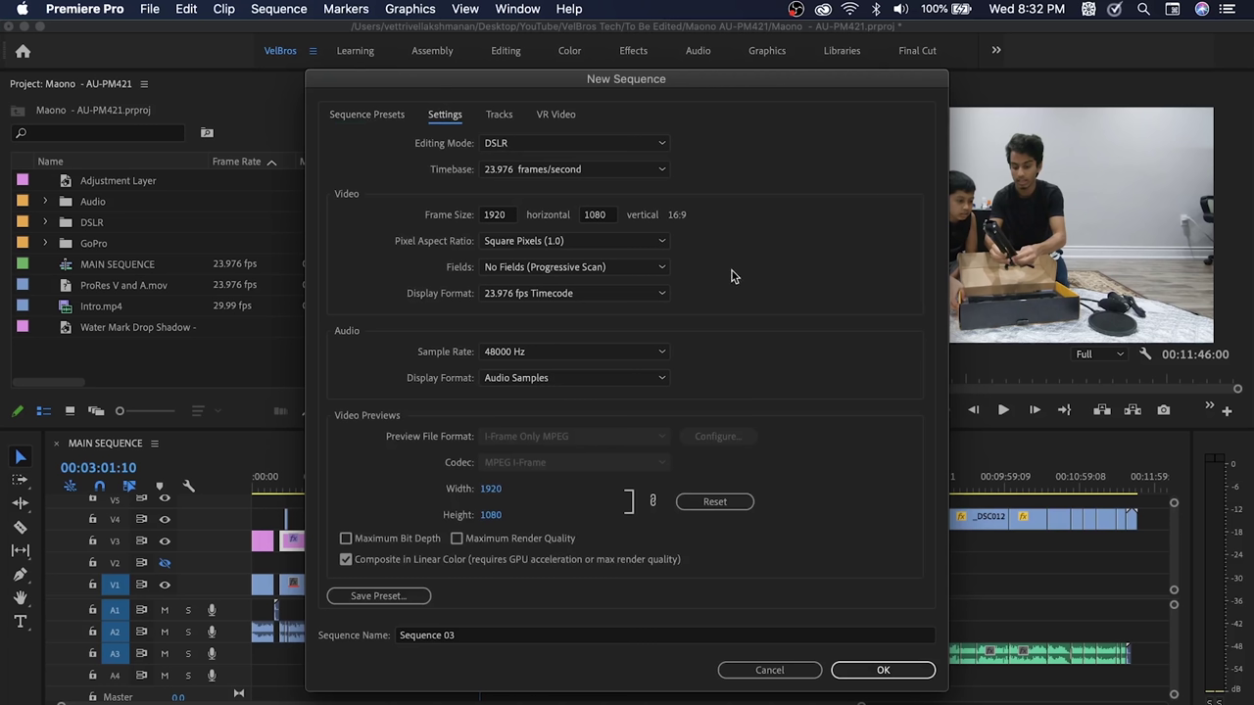
pyautogui.click(510, 216)
pyautogui.write('3840')
pyautogui.press('Tab')
pyautogui.write('21')
pyautogui.click(884, 671)
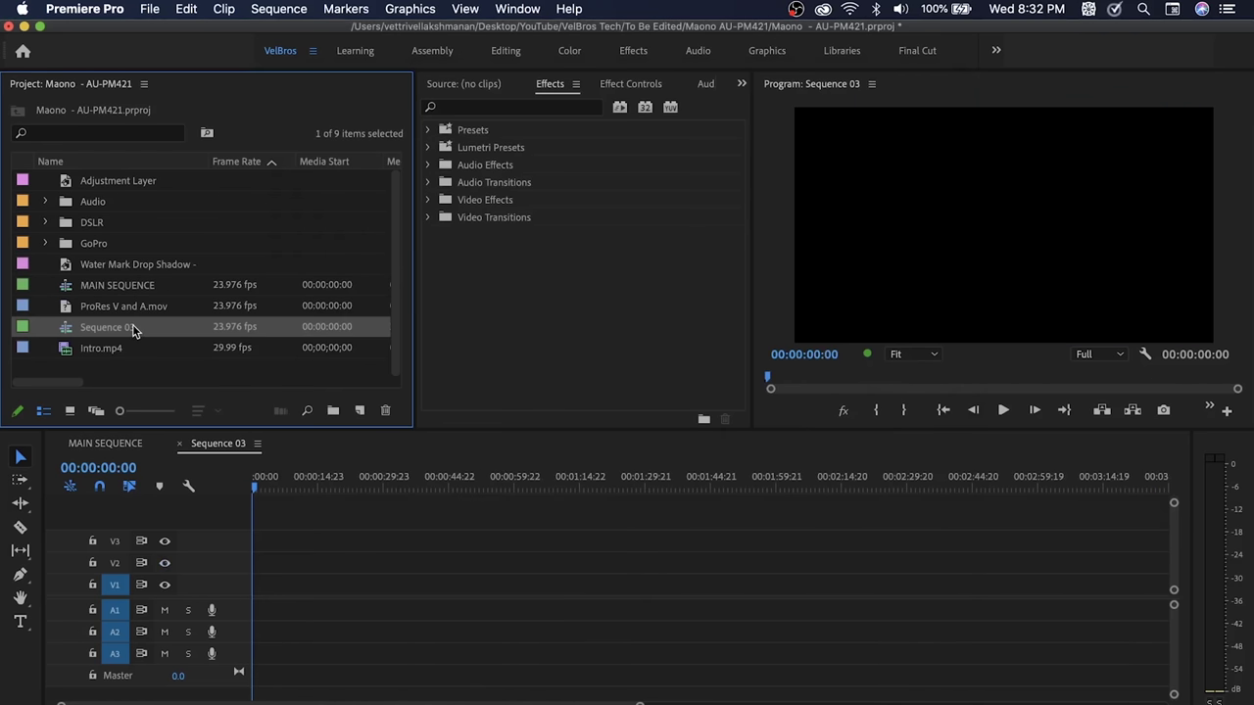
# - Reopen New Sequence with DSLR 1080p24, review the Settings frame size fields, and confirm
pyautogui.click(188, 370)
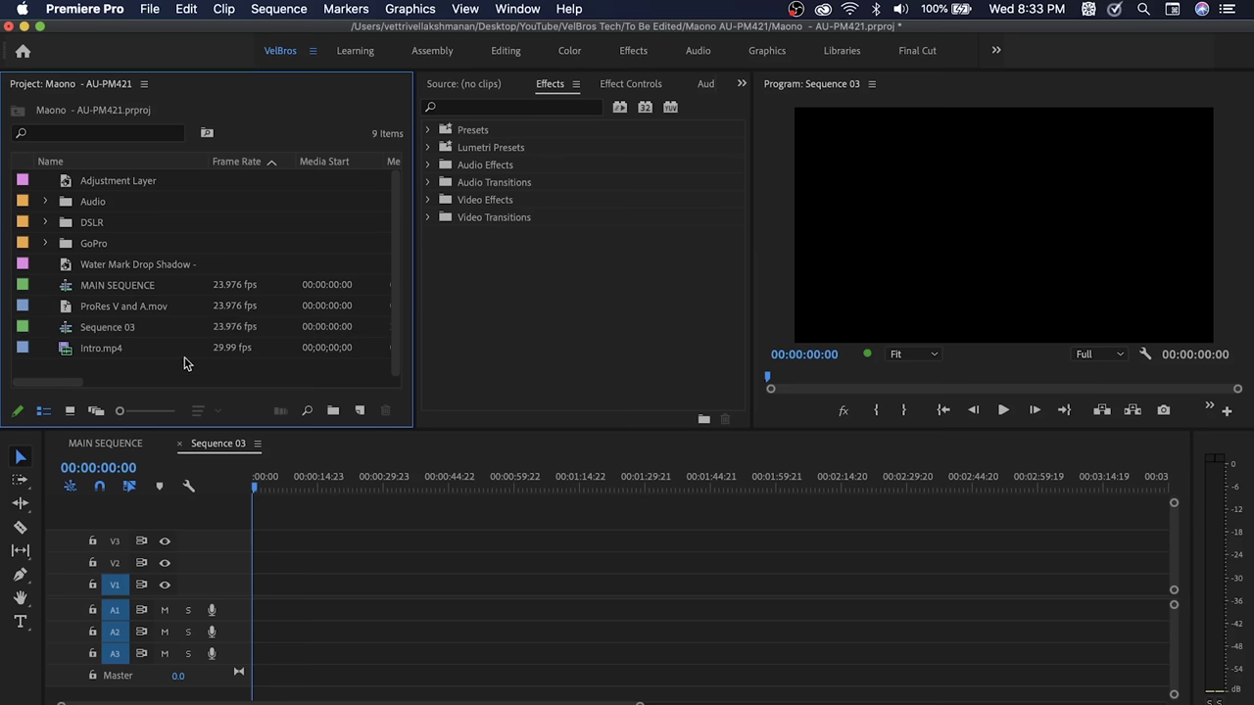
pyautogui.click(149, 8)
pyautogui.moveTo(160, 36)
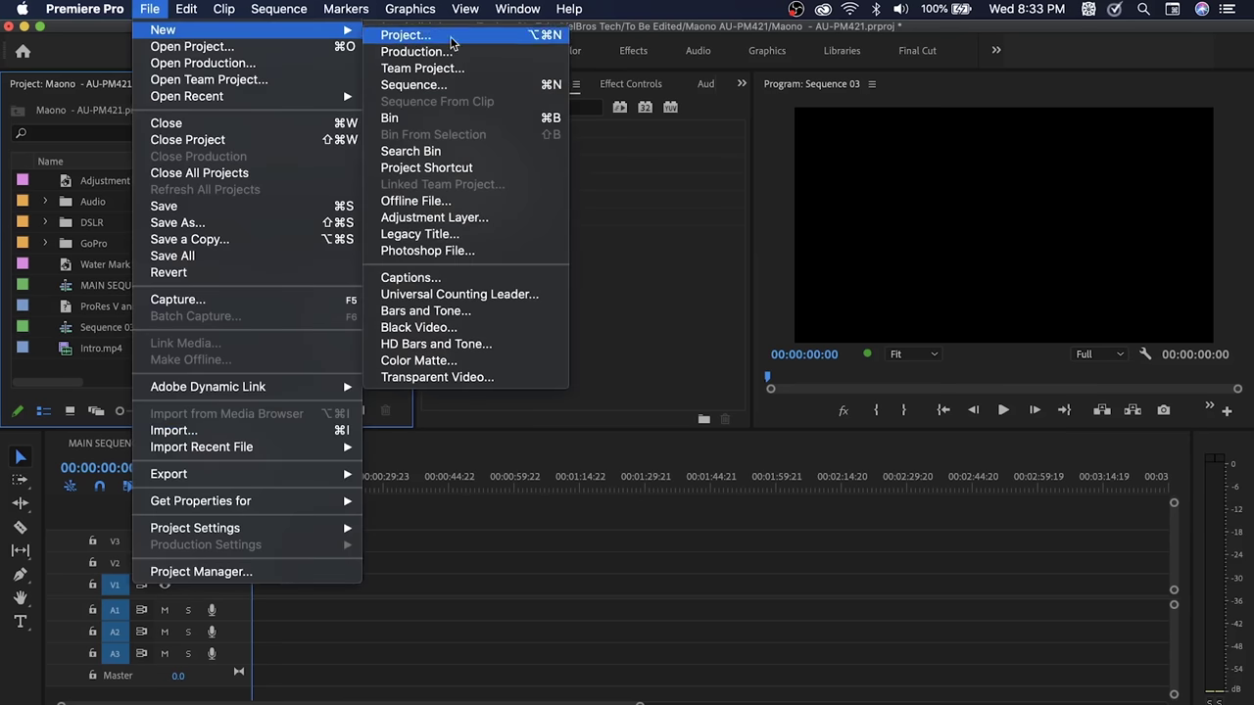
pyautogui.click(433, 86)
pyautogui.click(443, 263)
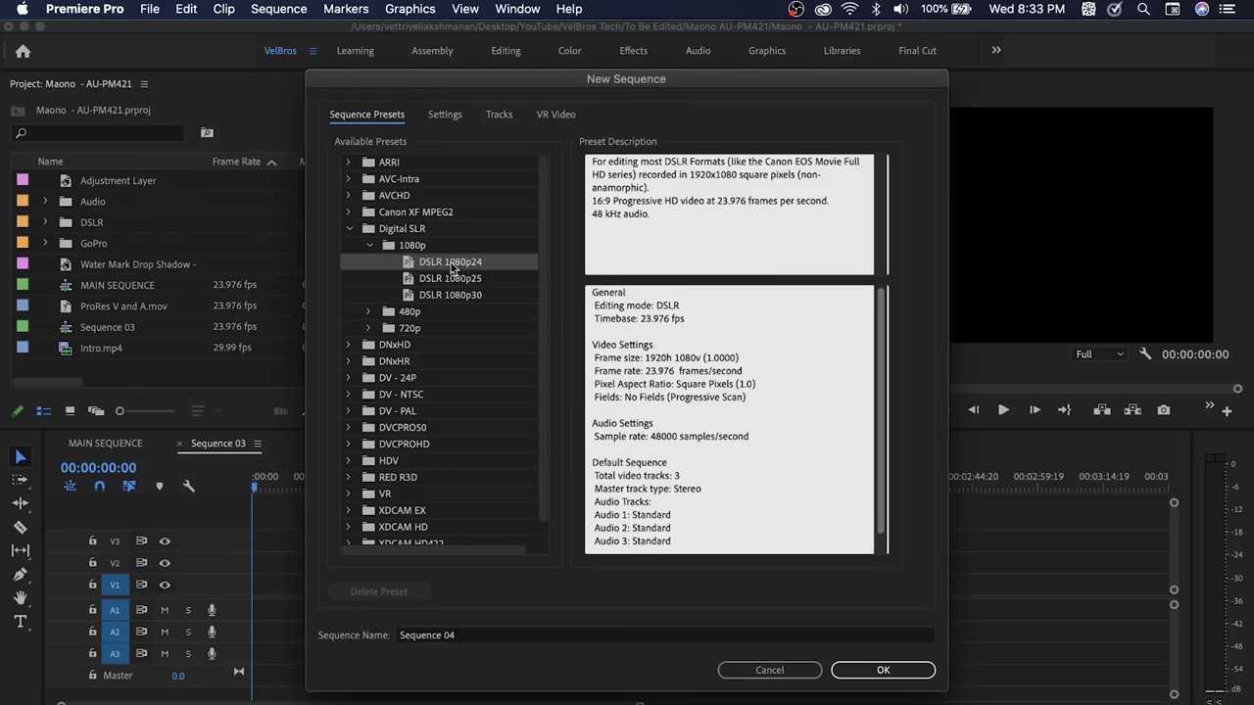
pyautogui.click(446, 115)
pyautogui.click(505, 215)
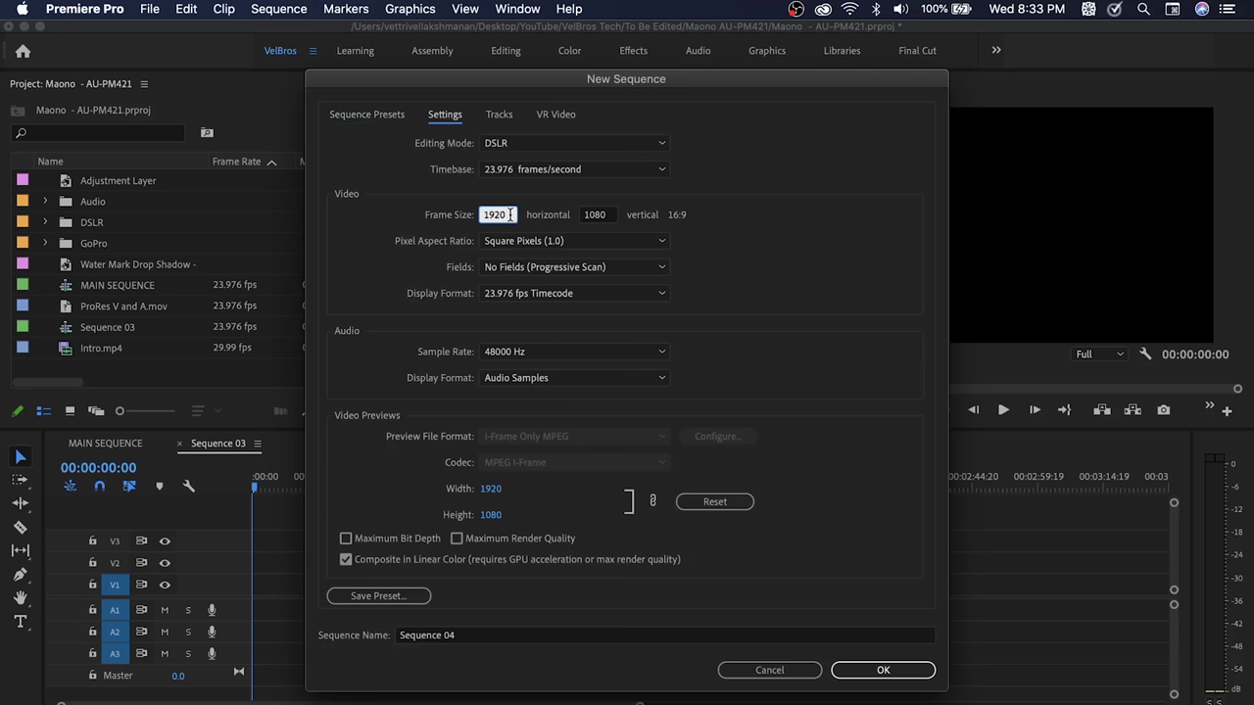
pyautogui.click(605, 216)
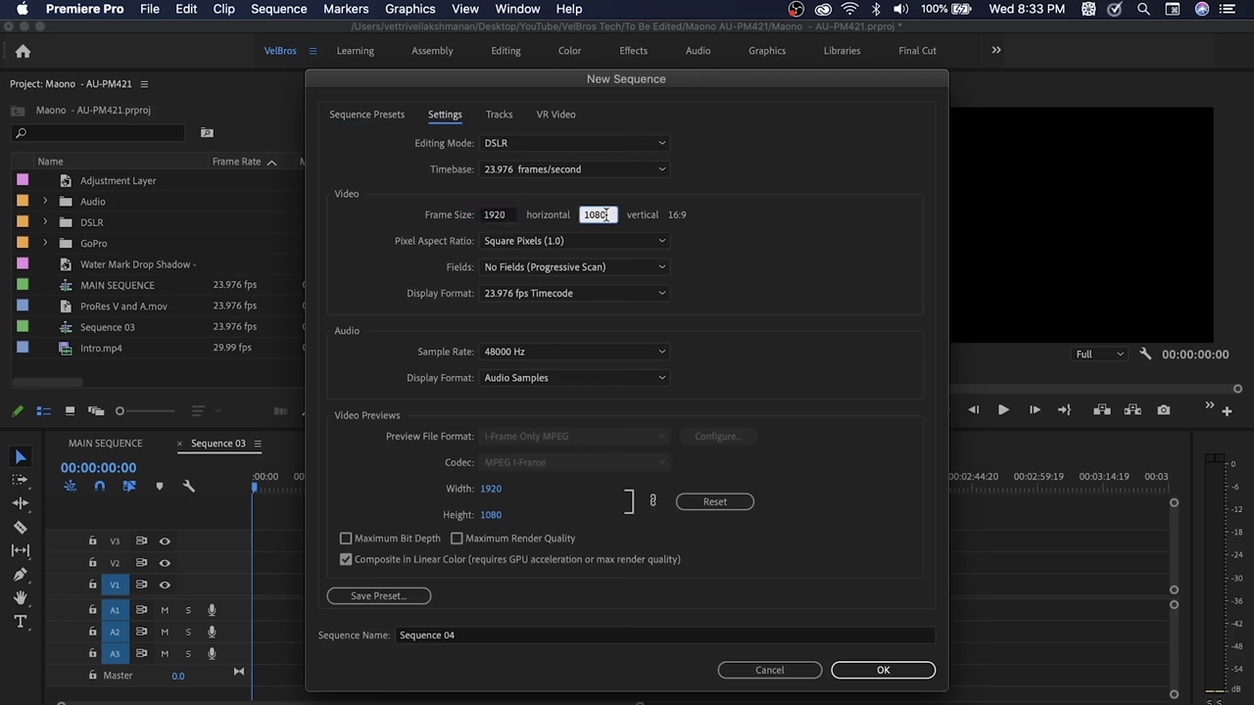
pyautogui.click(840, 670)
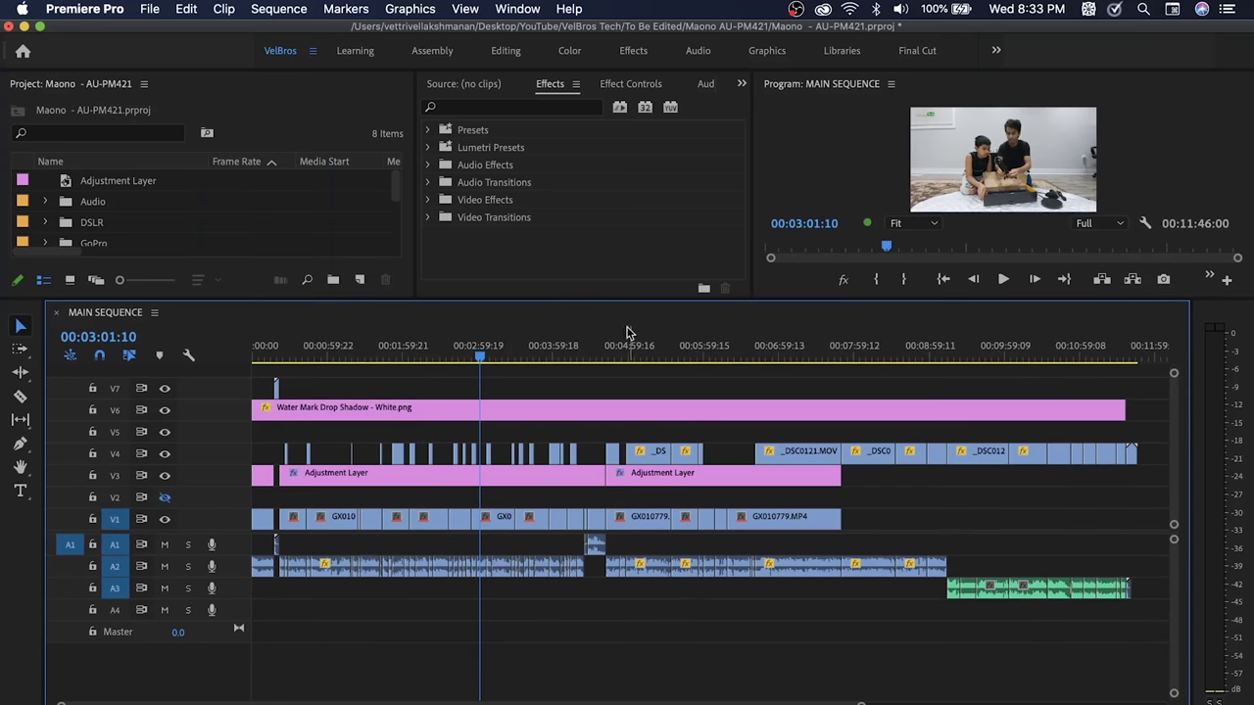
# - Make the timeline taller and open the export settings for MAIN SEQUENCE with Cmd+M
pyautogui.moveTo(592, 299); pyautogui.dragTo(586, 237)
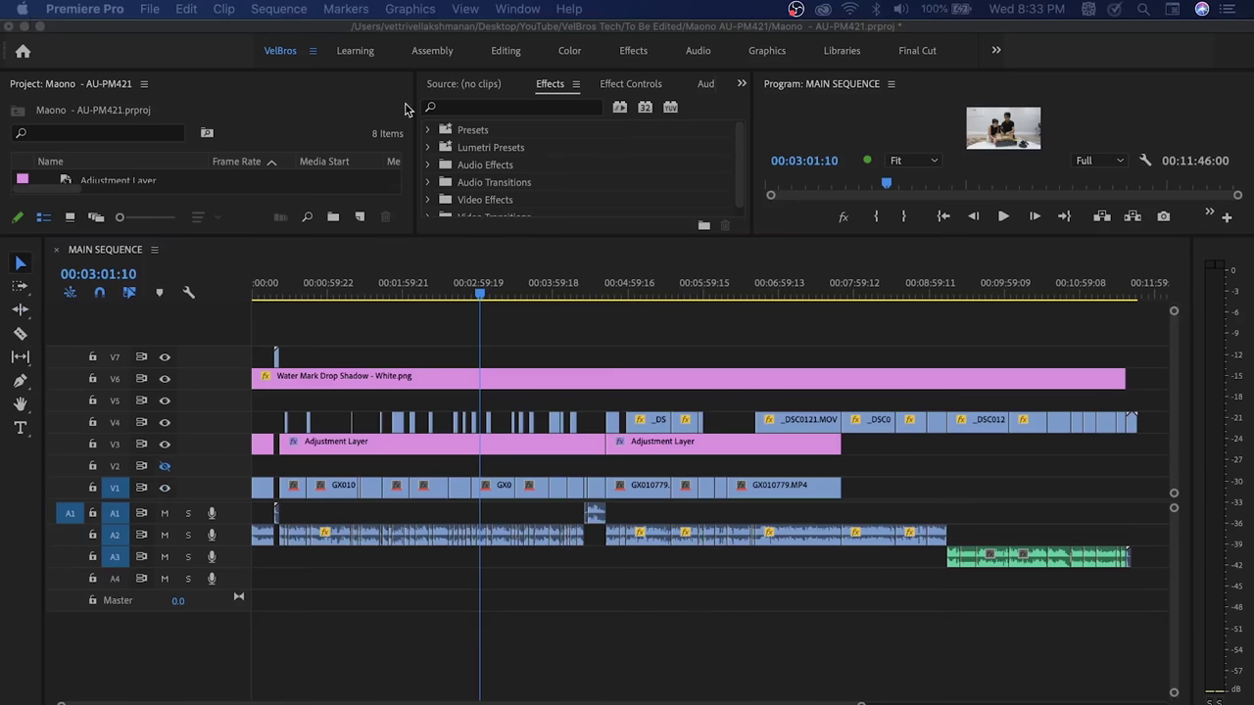
pyautogui.press('super+m')
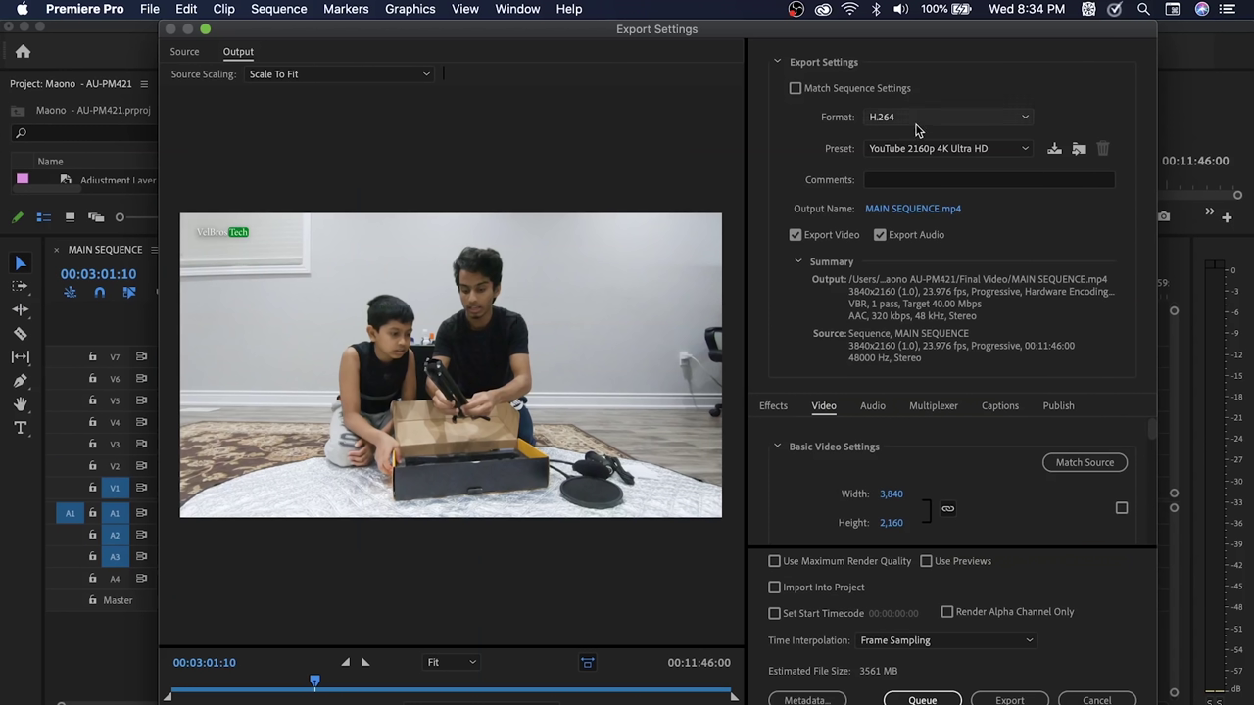
pyautogui.click(895, 149)
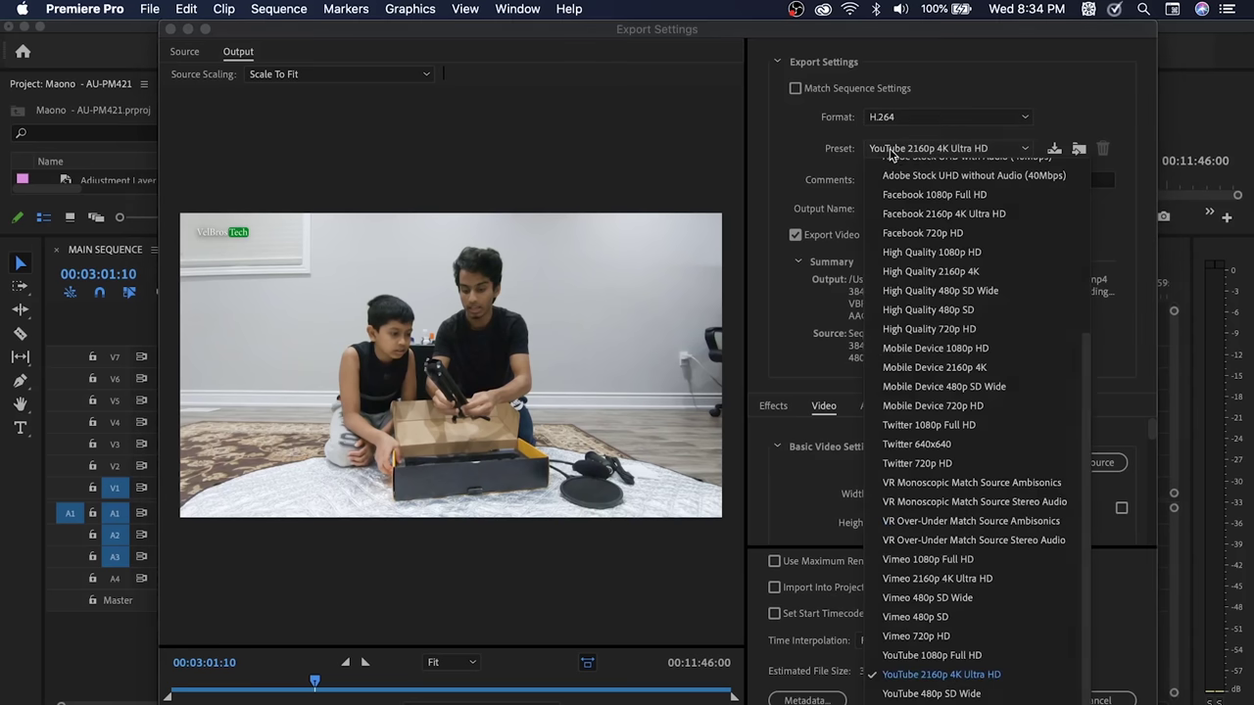
pyautogui.click(796, 147)
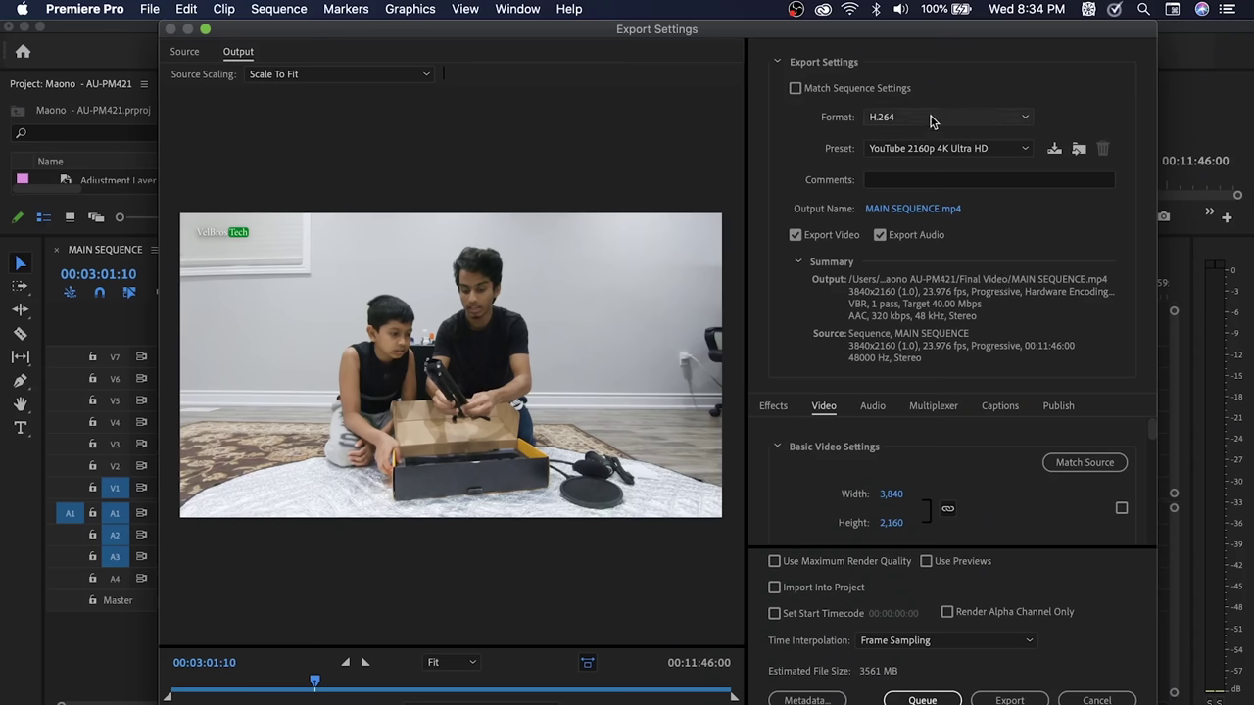
# - Set the export format to QuickTime with the Apple ProRes 422 preset, then open the output name
pyautogui.click(932, 119)
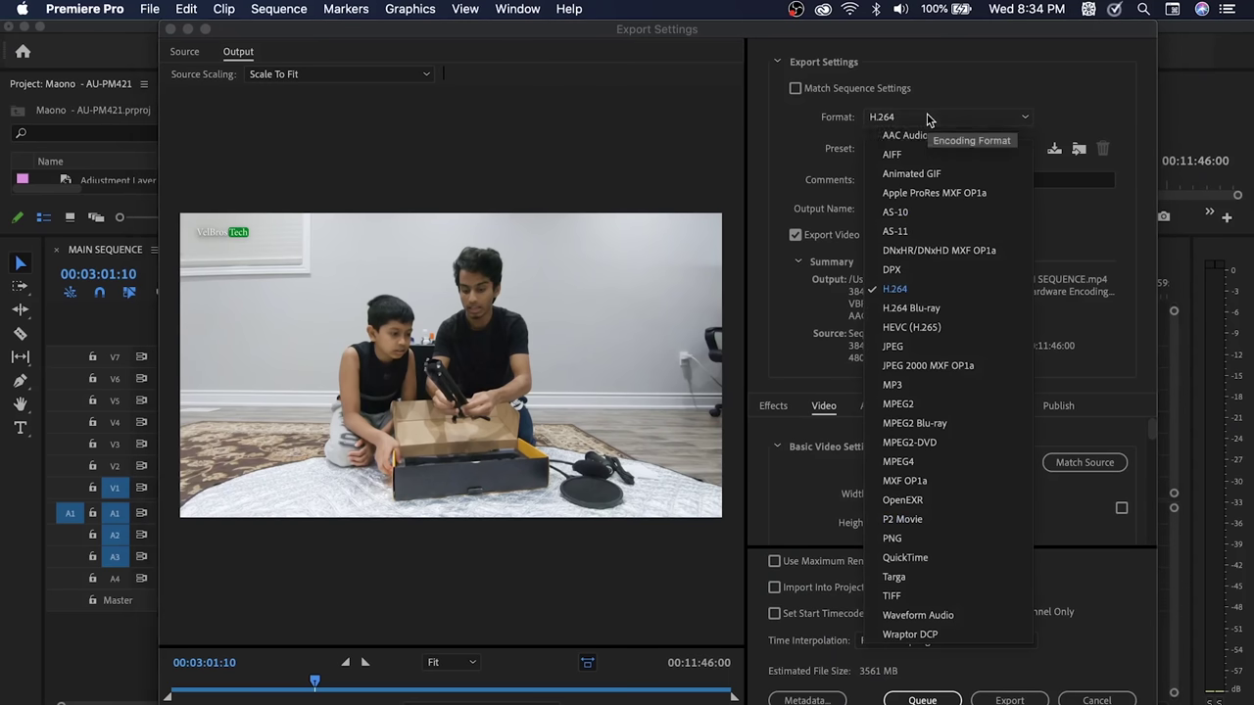
pyautogui.click(932, 560)
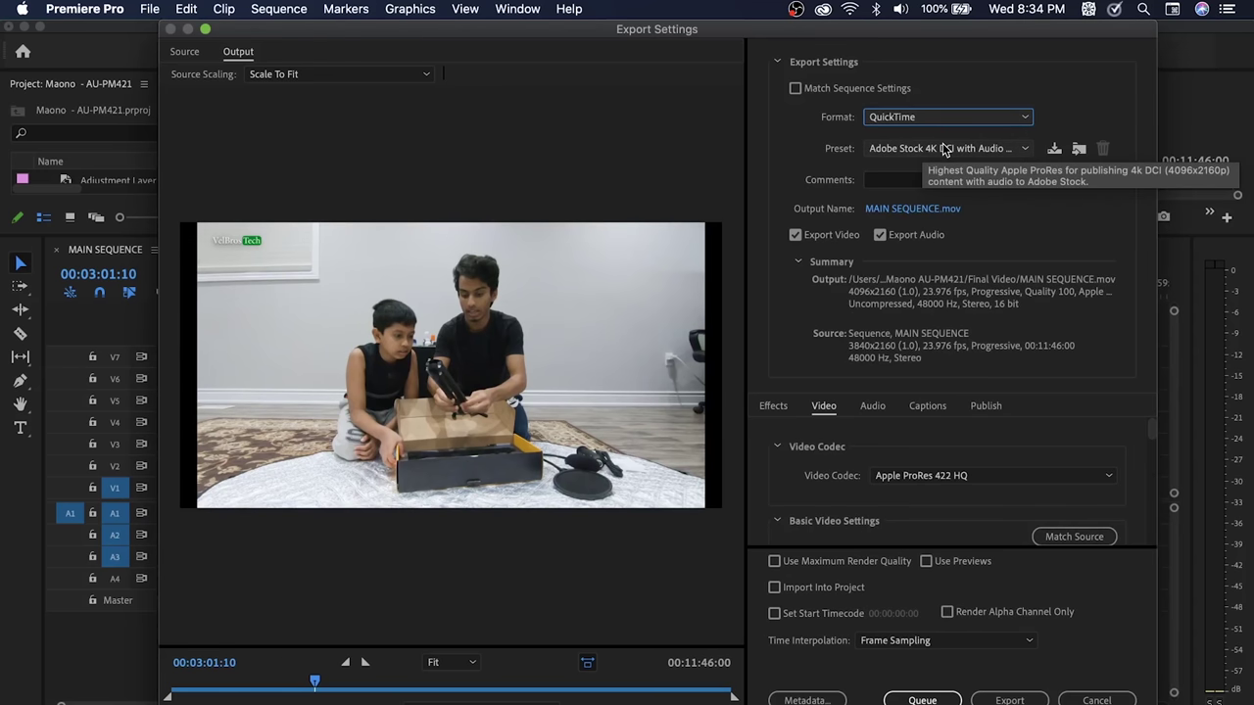
pyautogui.click(911, 154)
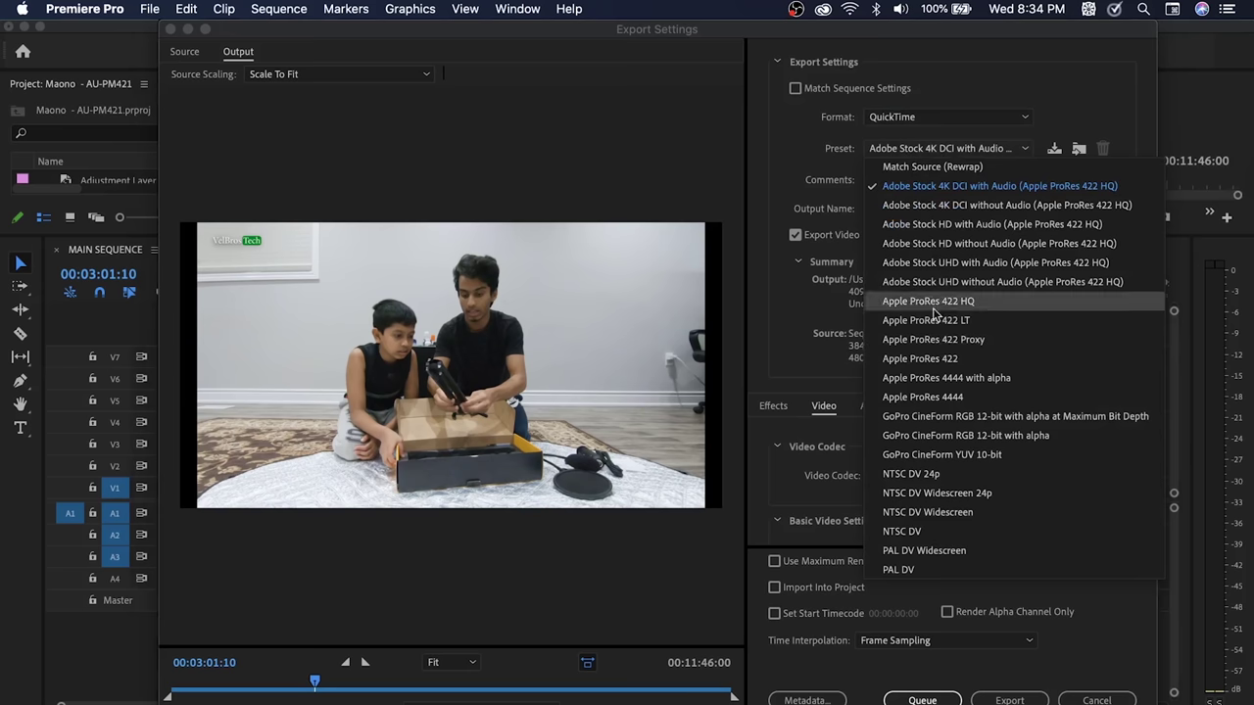
pyautogui.click(966, 370)
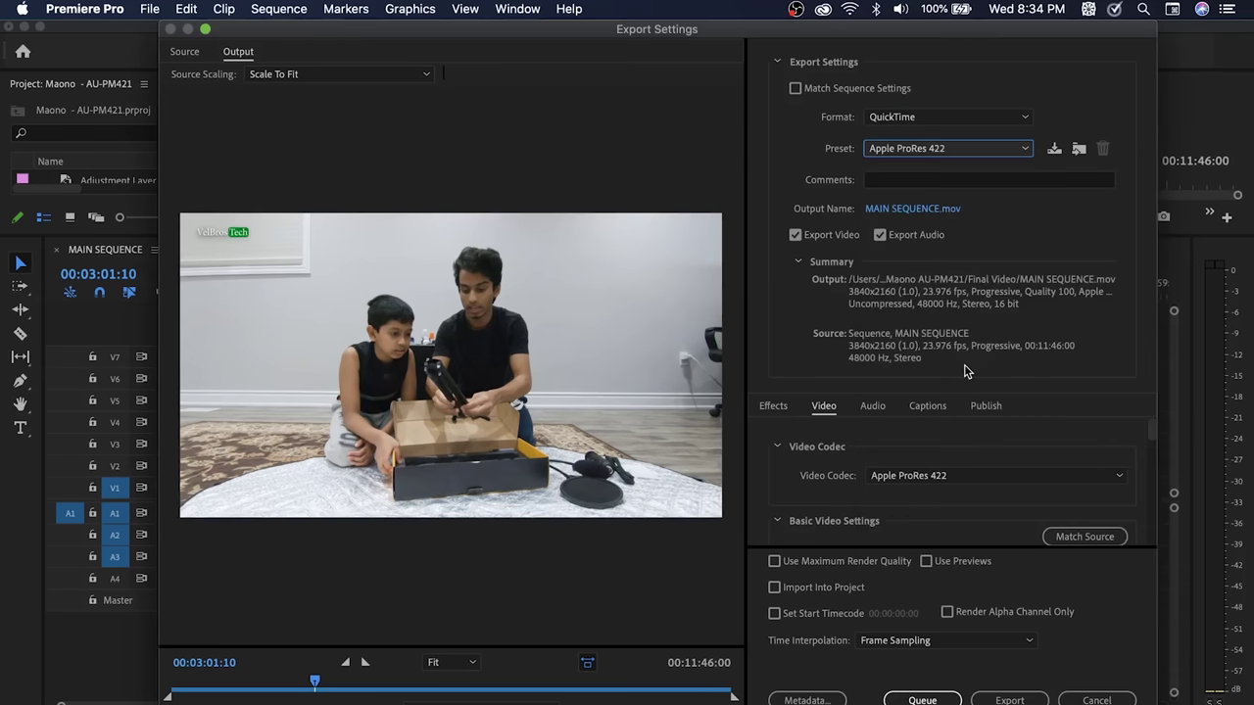
pyautogui.click(1022, 216)
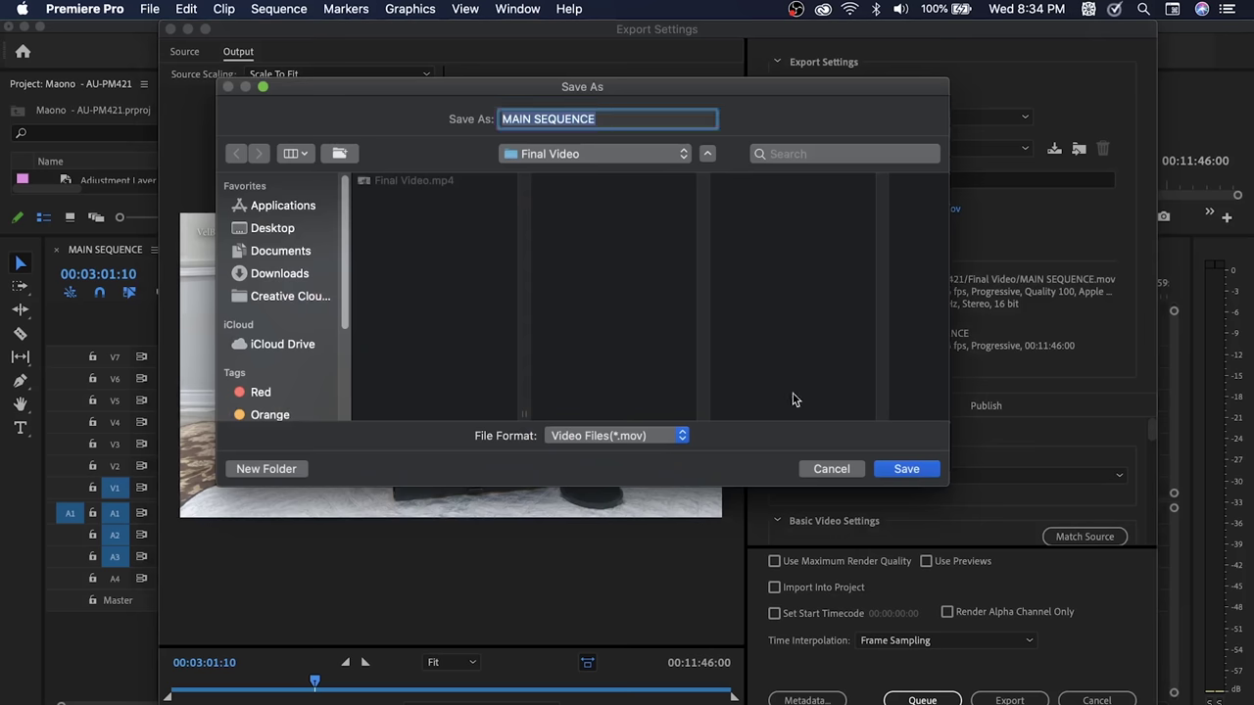
# - Cancel the Save As window to return to the ProRes 422 export settings
pyautogui.click(830, 469)
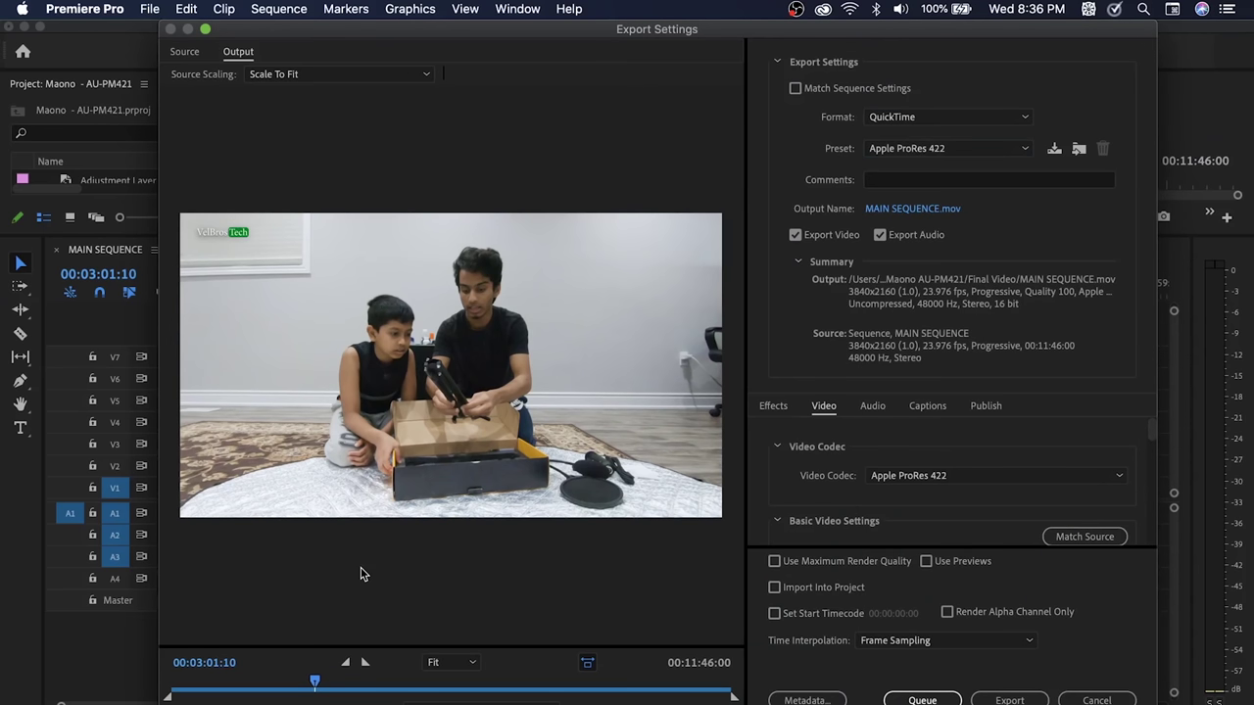
# - Move the export in point later to shorten the range, then export ProRes File.mov
pyautogui.moveTo(168, 697); pyautogui.dragTo(666, 697)
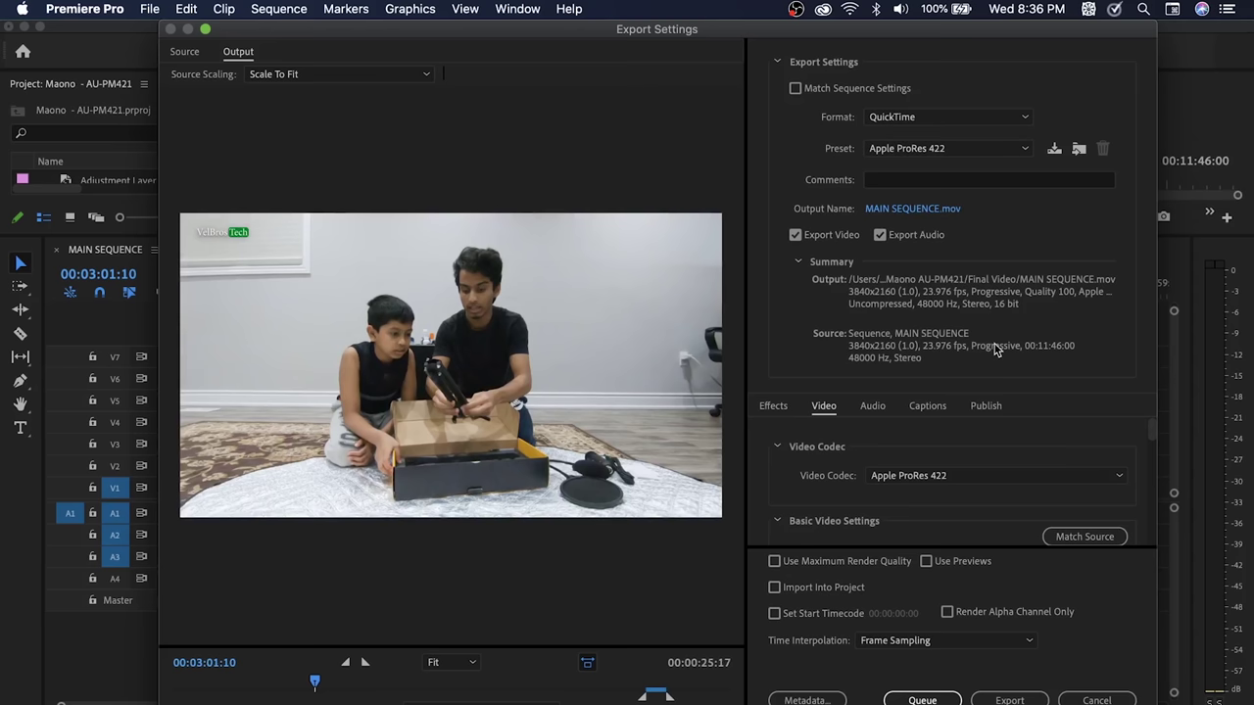
pyautogui.click(1009, 700)
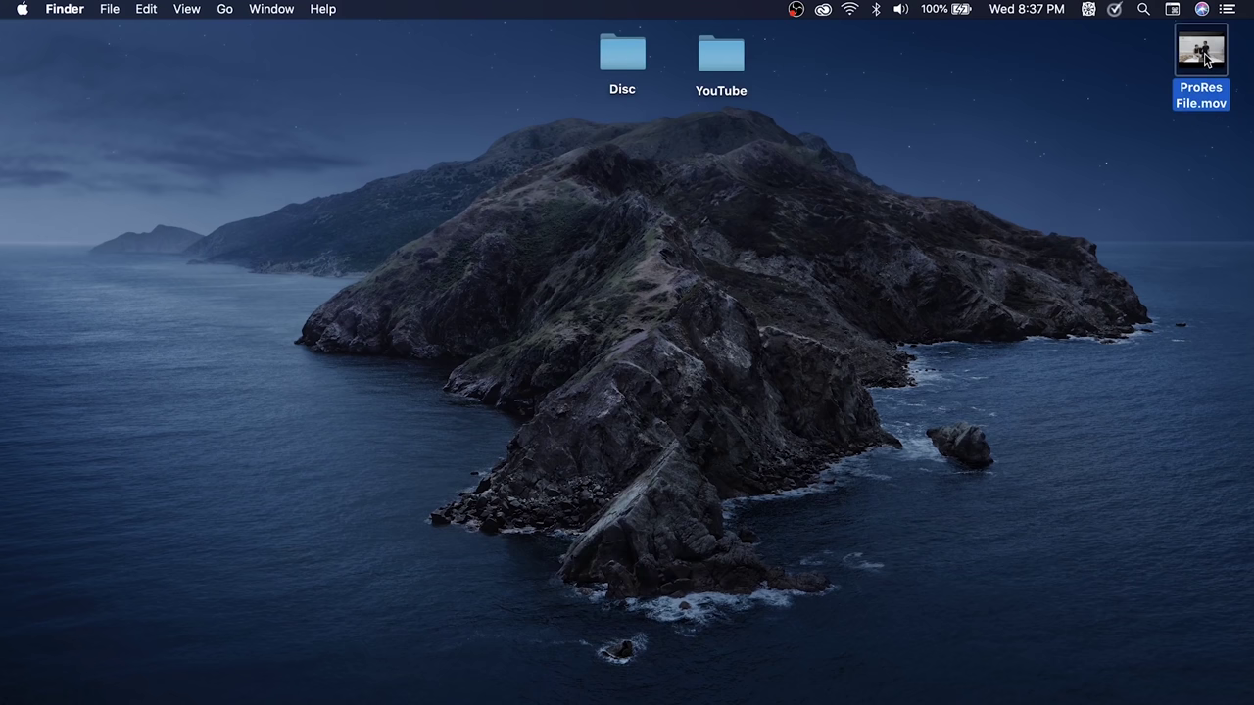
# - View Get Info for ProRes File.mov, then drag the file into Premiere's Project panel
pyautogui.rightClick(1207, 58)
pyautogui.click(1060, 136)
pyautogui.moveTo(177, 46); pyautogui.dragTo(292, 83)
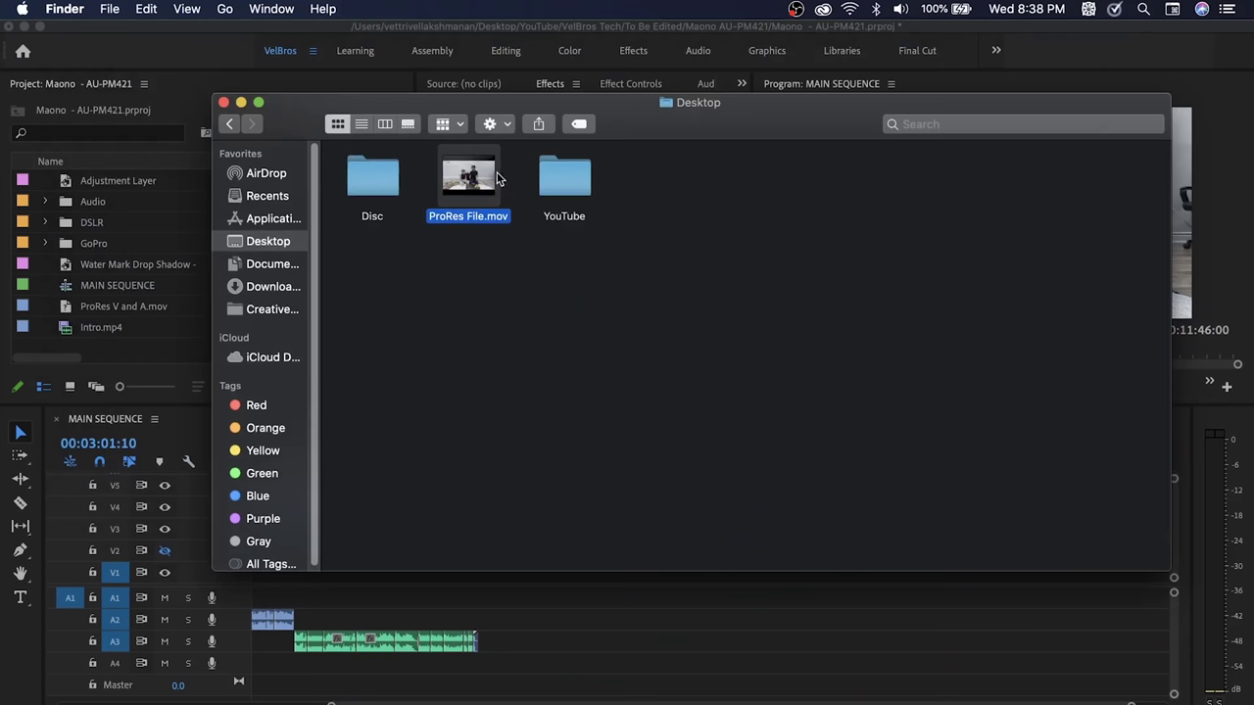
pyautogui.moveTo(496, 178); pyautogui.dragTo(71, 297)
# - Close Finder and place ProRes File.mov at the end of MAIN SEQUENCE near 00:12:59
pyautogui.click(223, 102)
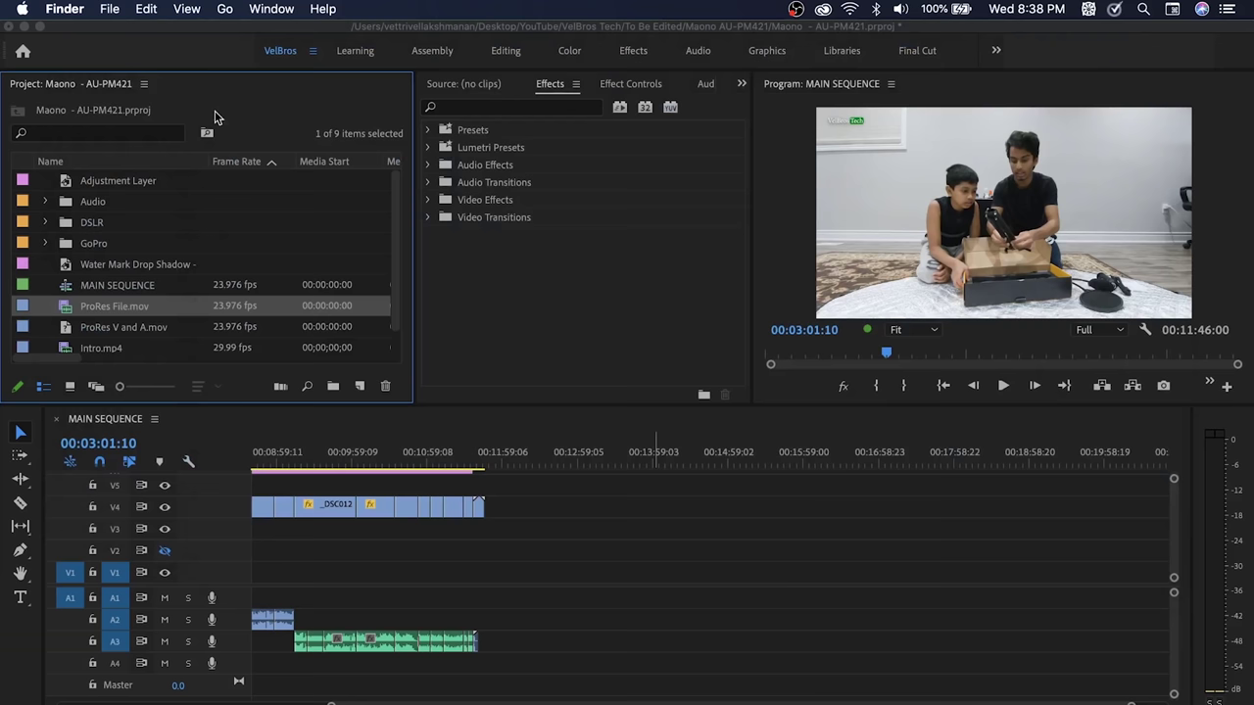
pyautogui.click(27, 308)
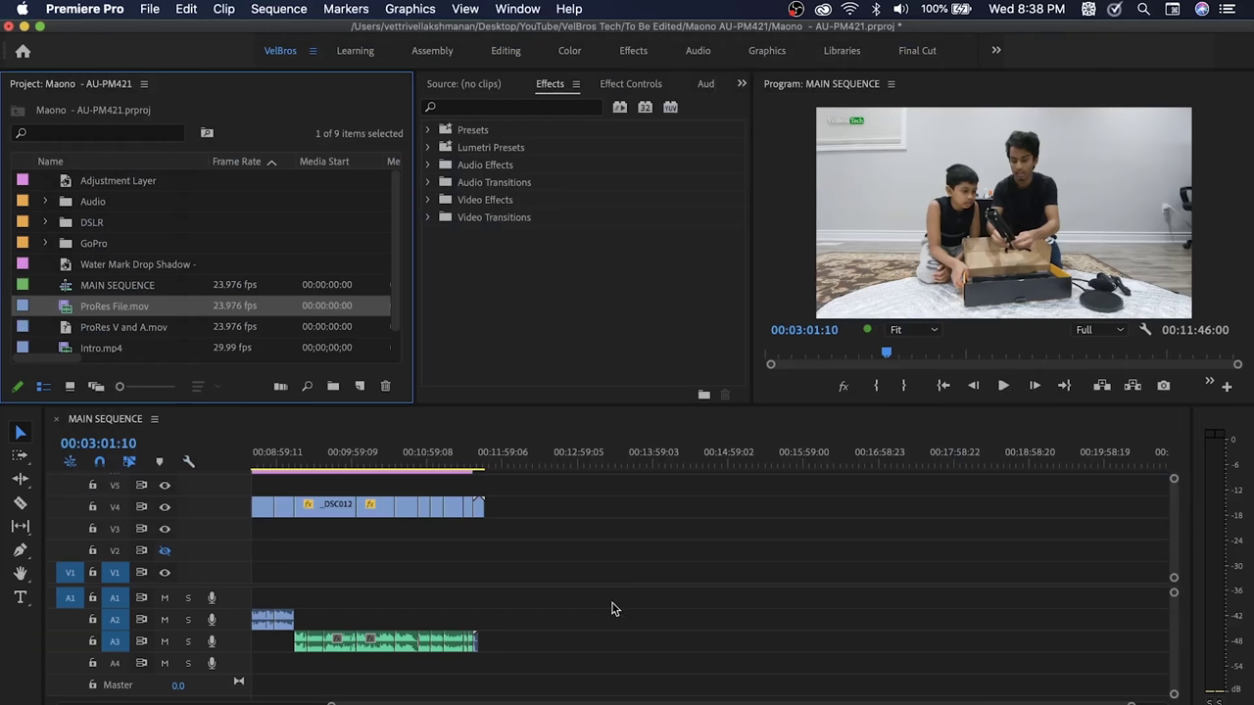
pyautogui.scroll(2, 476, 500)
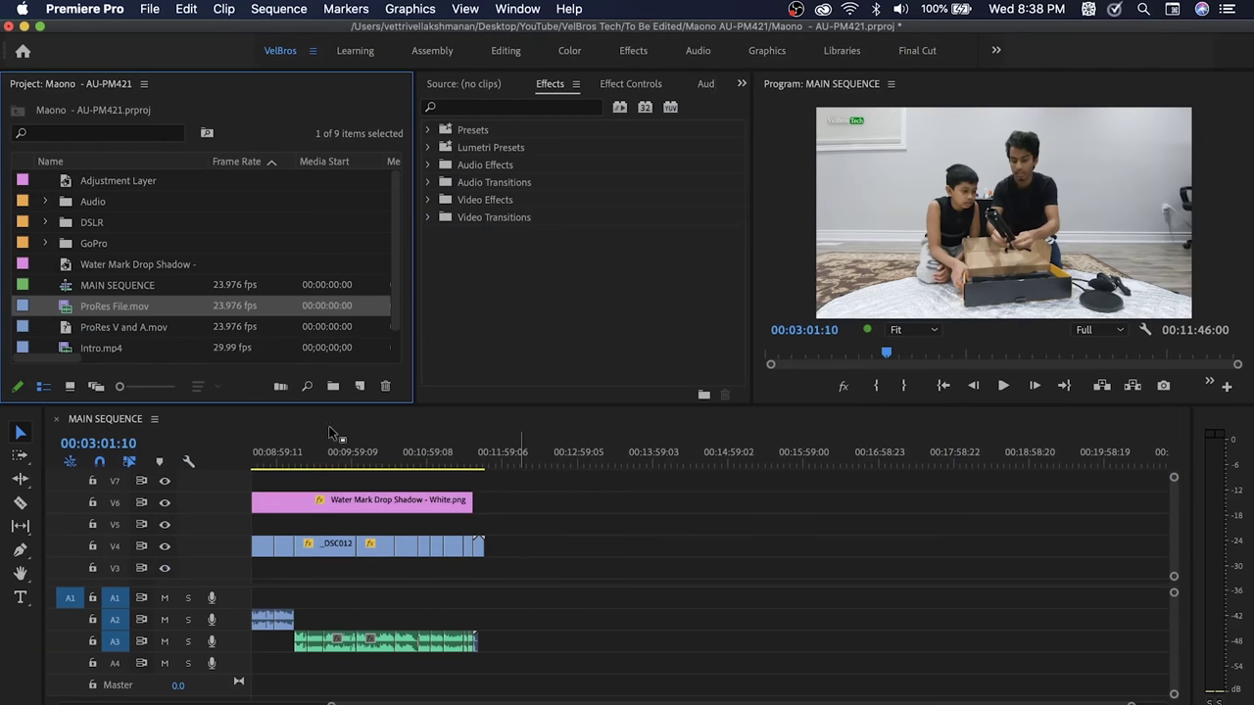
pyautogui.moveTo(130, 319); pyautogui.dragTo(586, 588)
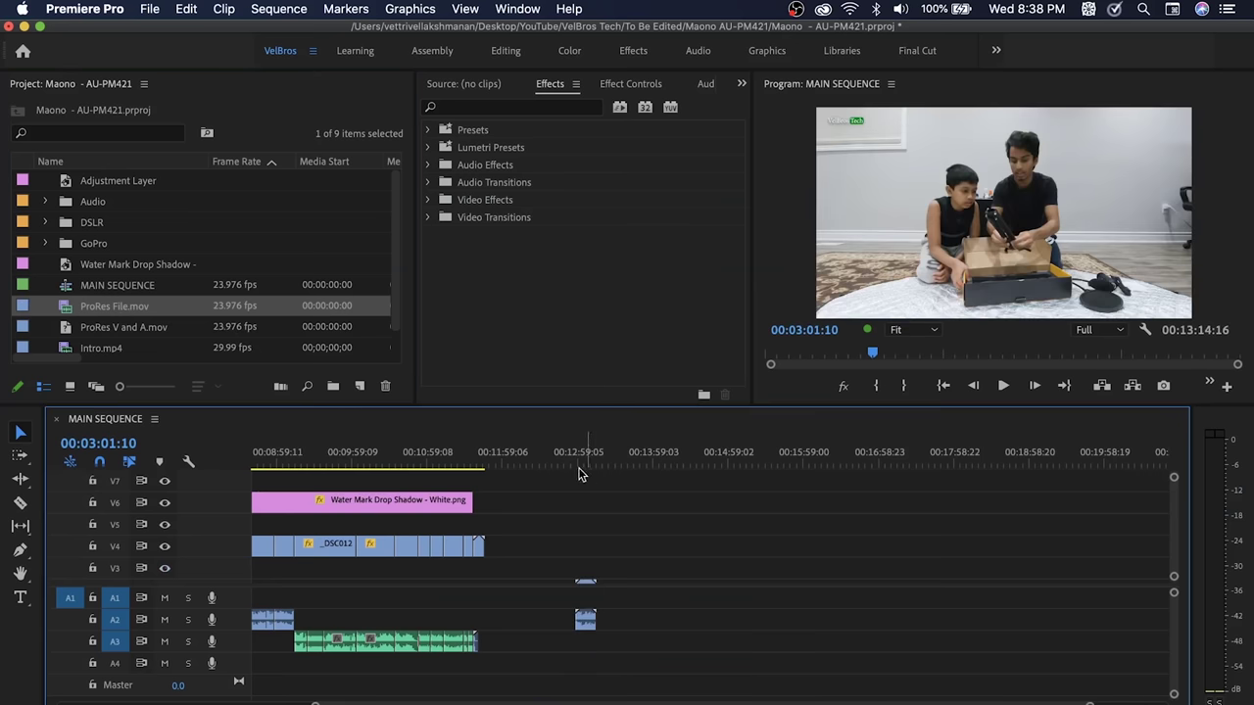
# - Mark In and Out points around the new clip, giving a 00:00:16:22 range
pyautogui.click(568, 463)
pyautogui.moveTo(1081, 702); pyautogui.dragTo(798, 680)
pyautogui.moveTo(719, 454); pyautogui.dragTo(760, 491)
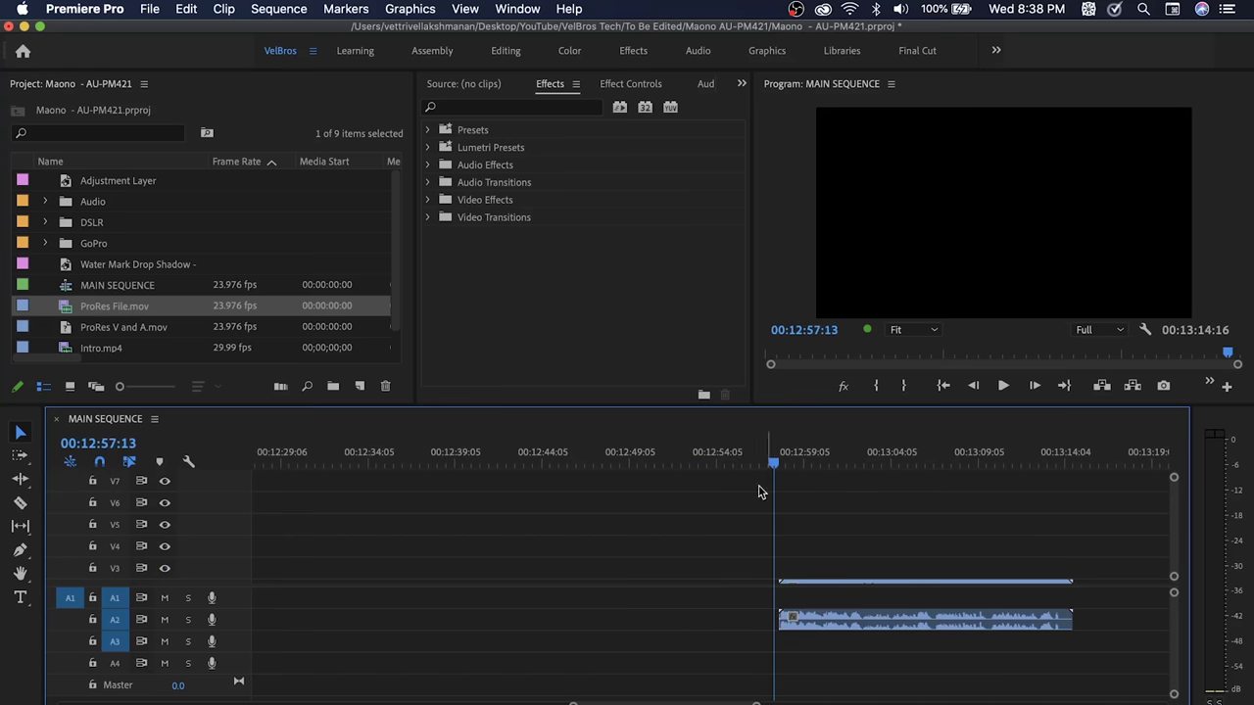
pyautogui.moveTo(757, 703); pyautogui.dragTo(683, 703)
pyautogui.press('Down')
pyautogui.press('i')
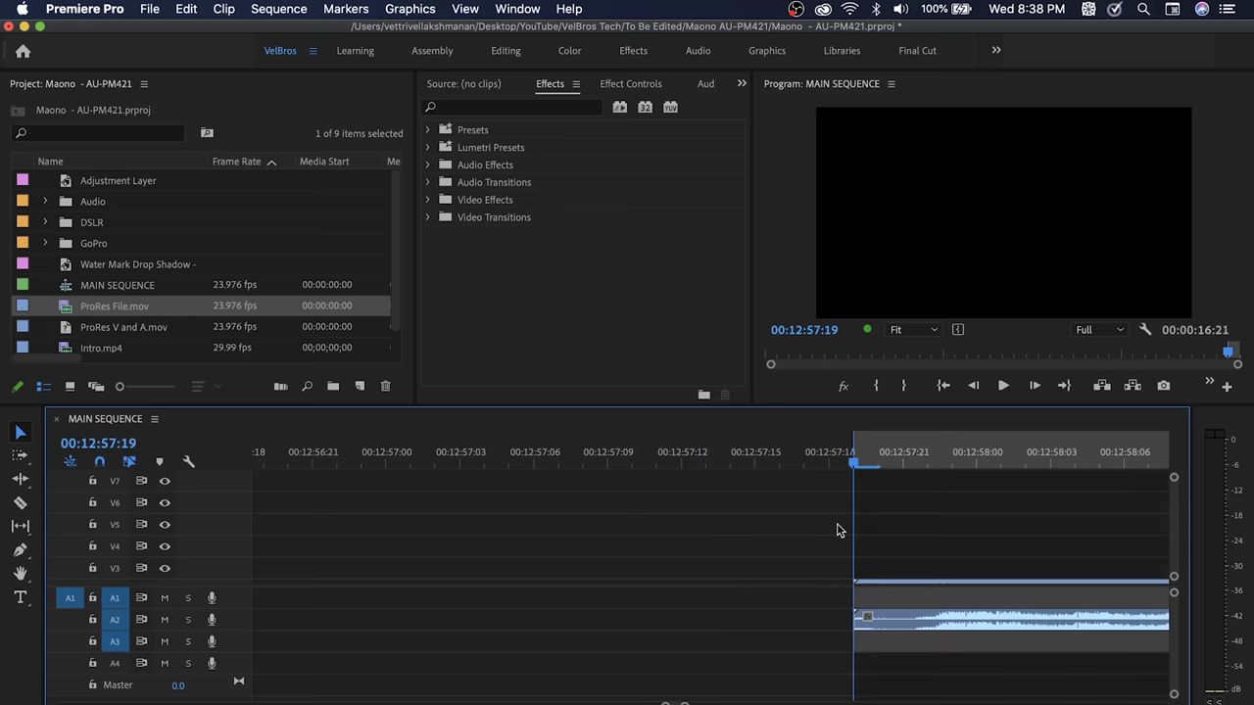
pyautogui.press('-')
pyautogui.press('-')
pyautogui.press('-')
pyautogui.click(816, 463)
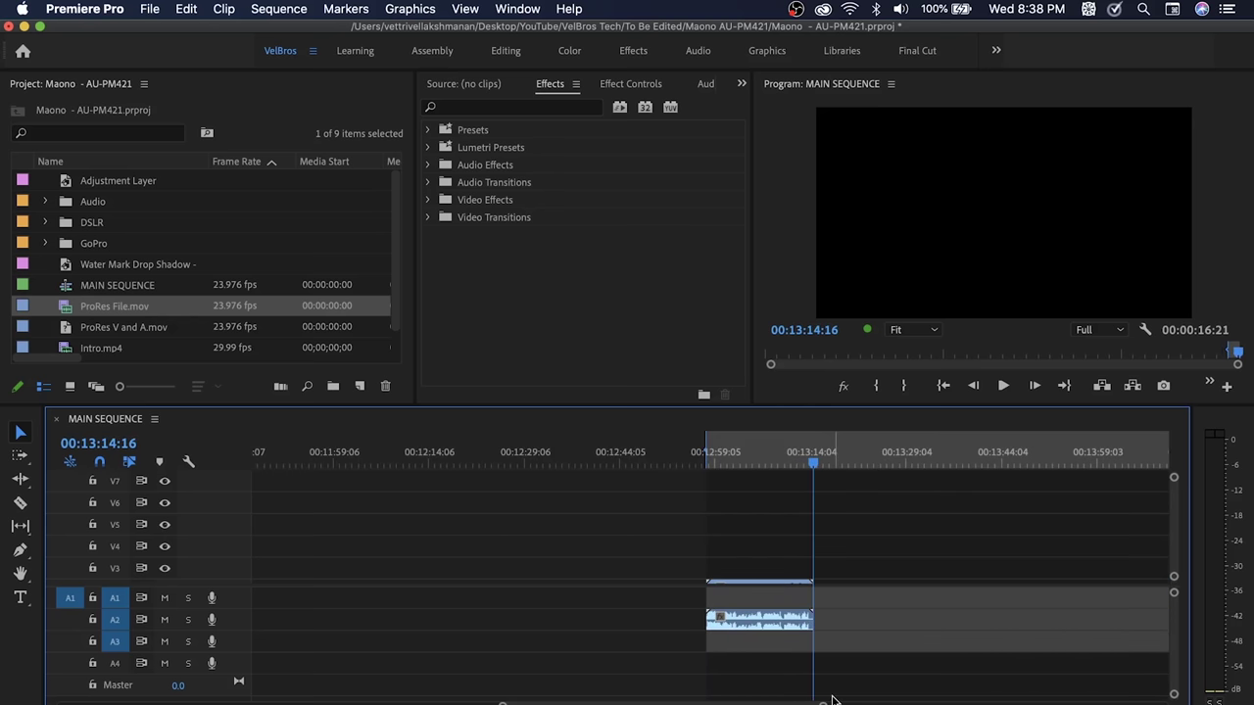
pyautogui.press('o')
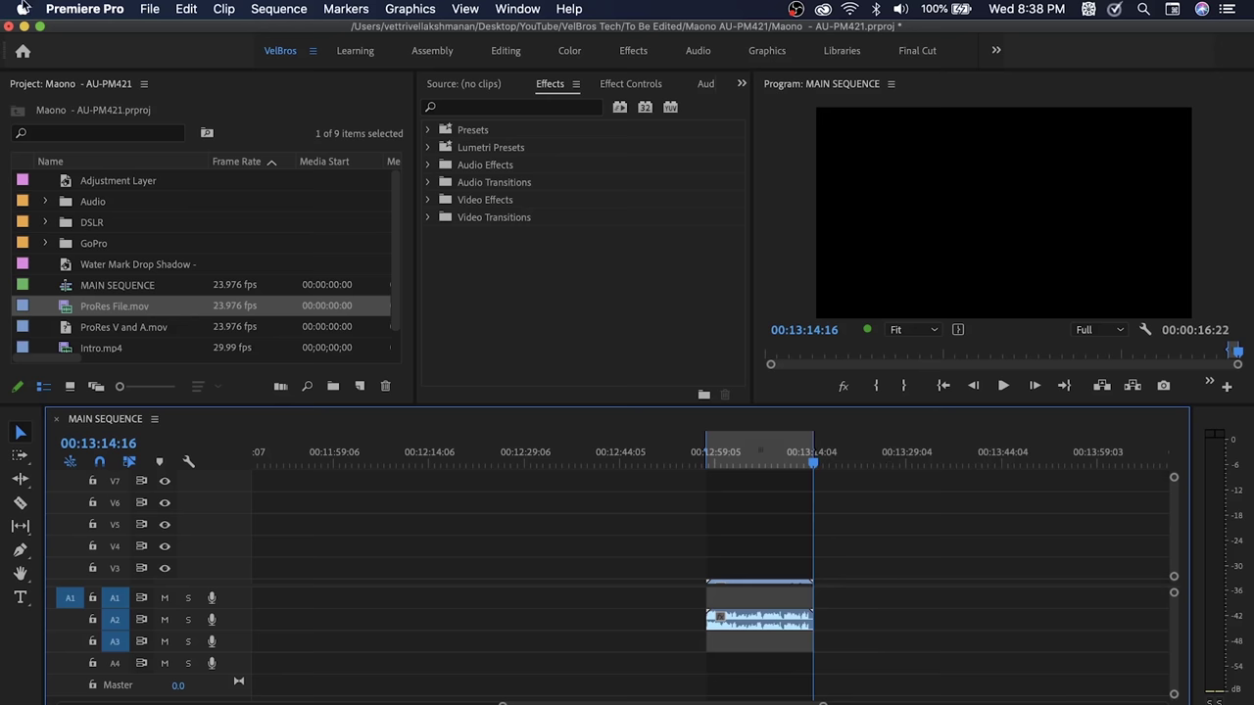
pyautogui.click(147, 8)
# - Open the Export Media settings, keeping H.264 and choosing the Custom preset
pyautogui.moveTo(208, 473)
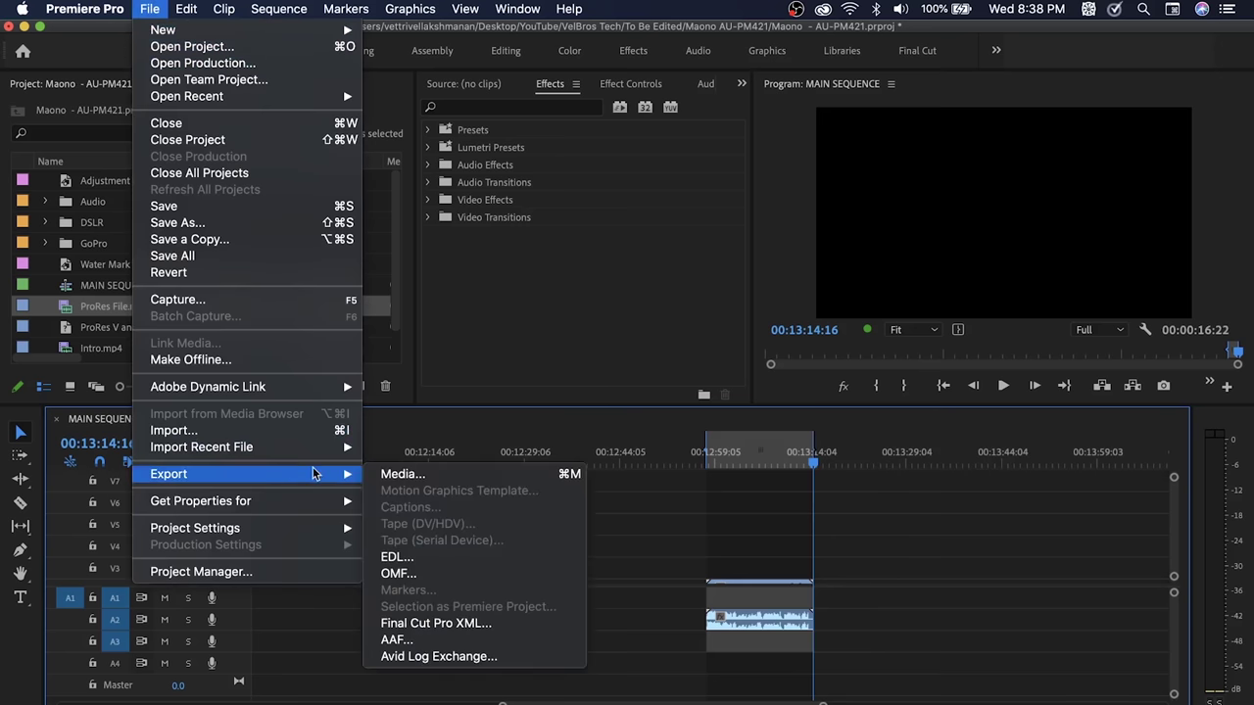
pyautogui.click(421, 476)
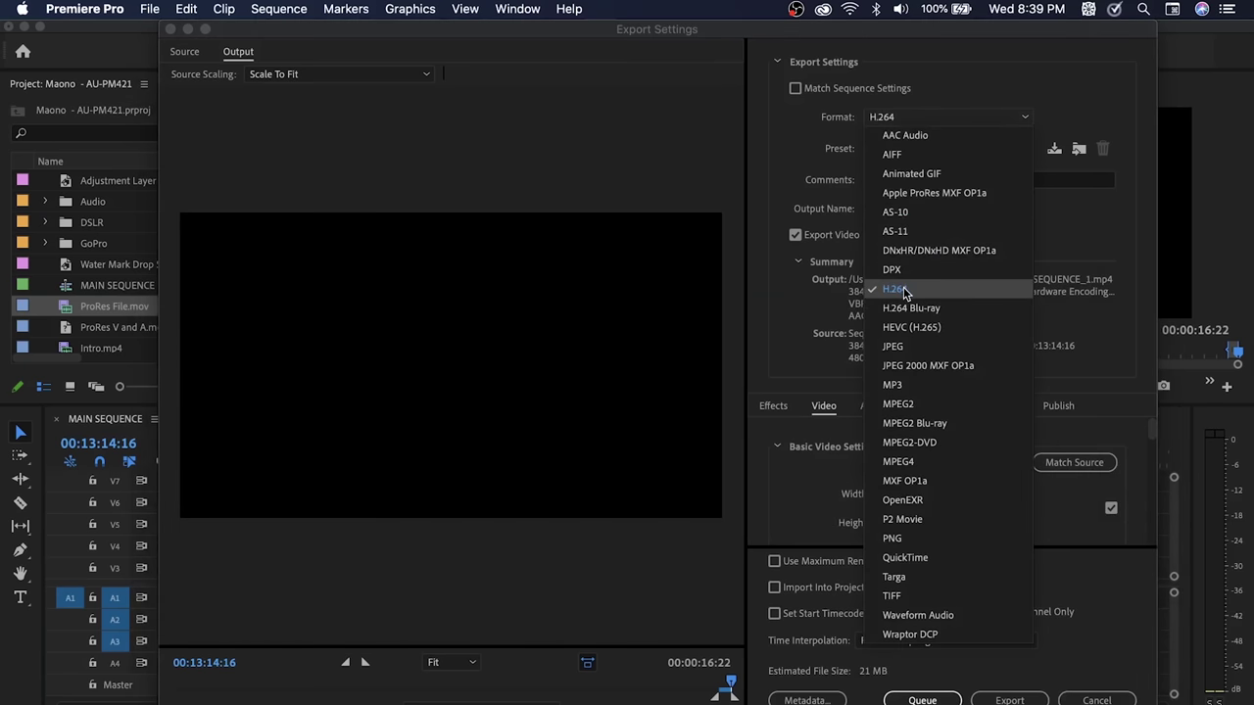
pyautogui.click(903, 288)
pyautogui.click(914, 152)
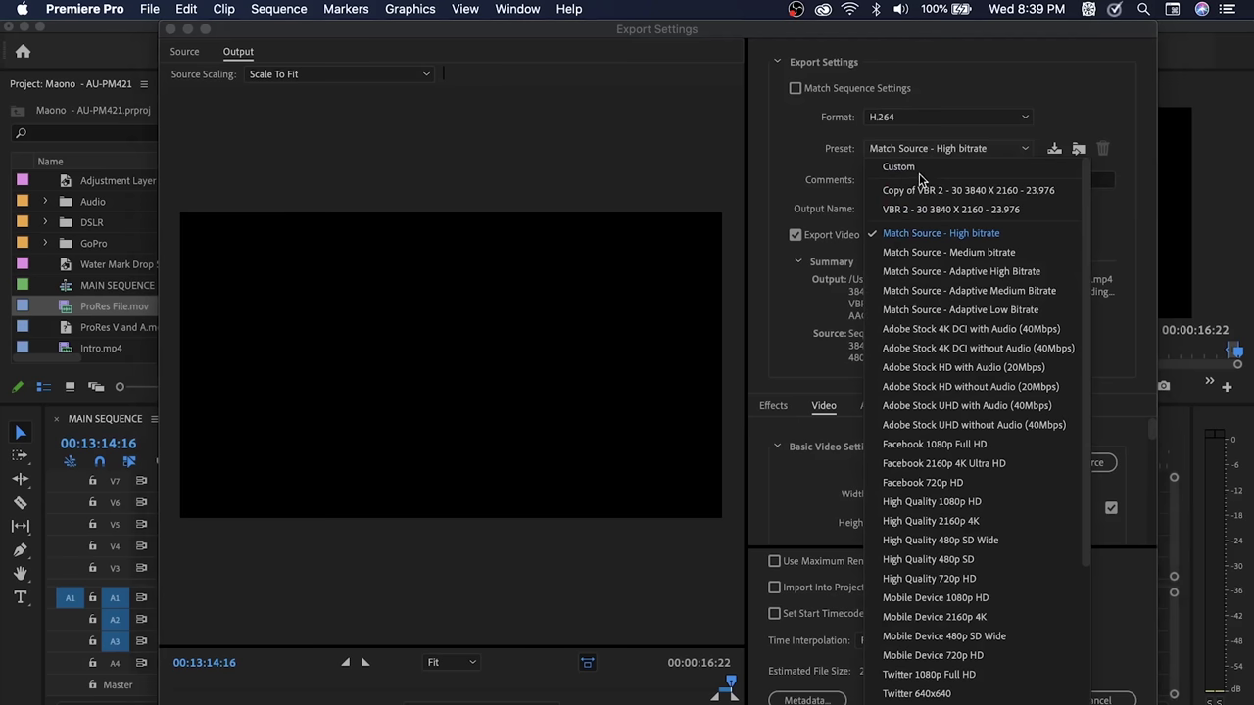
pyautogui.click(919, 171)
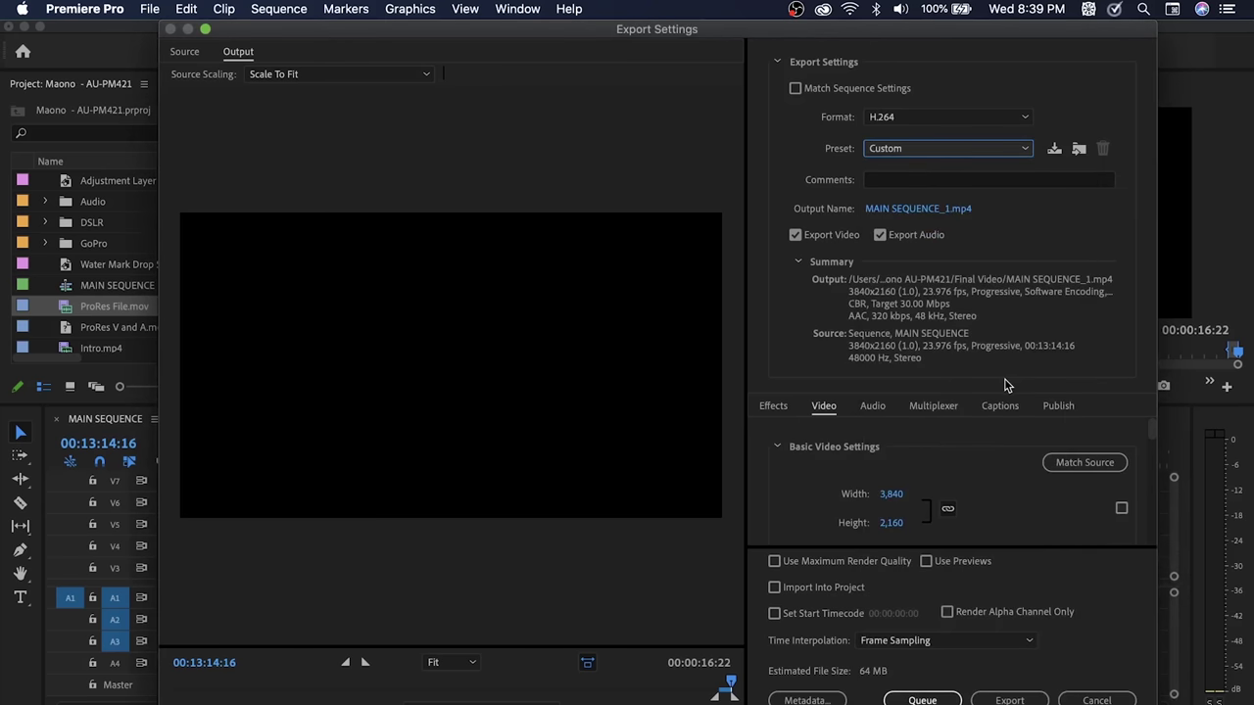
# - In Bitrate Settings, drag the Target Bitrate slider to change the video bitrate
pyautogui.scroll(-1, 975, 532)
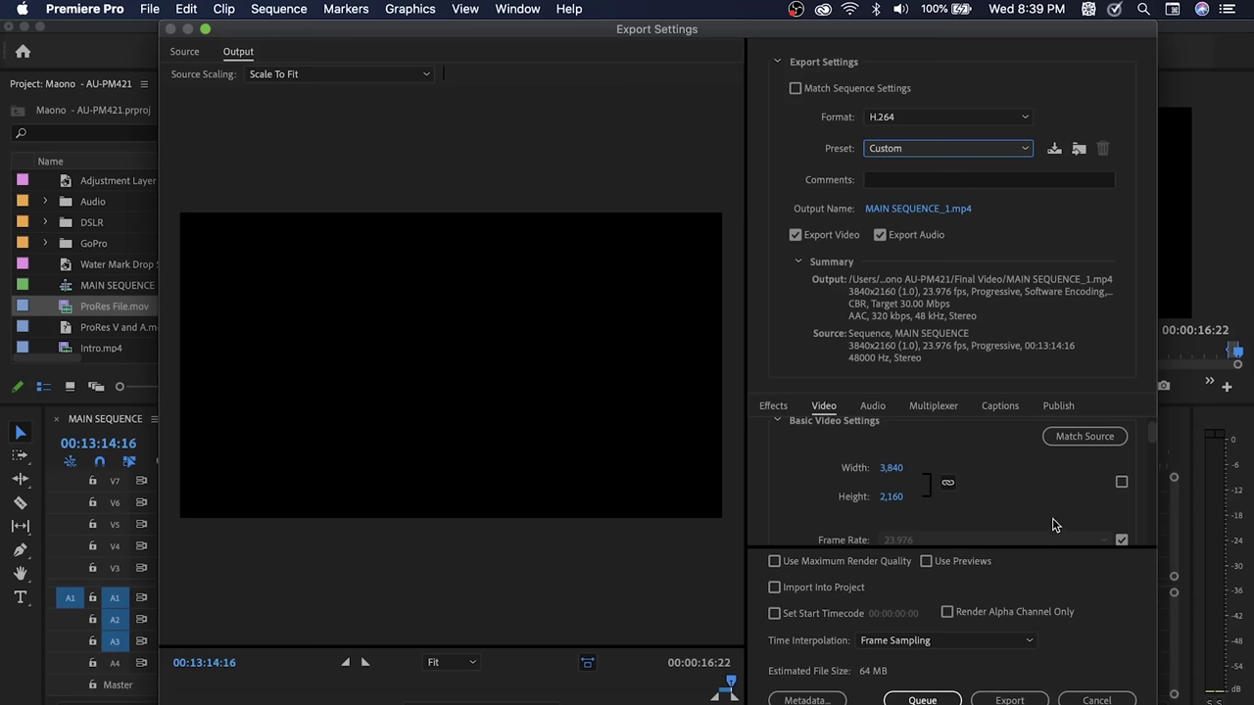
pyautogui.scroll(-4, 979, 463)
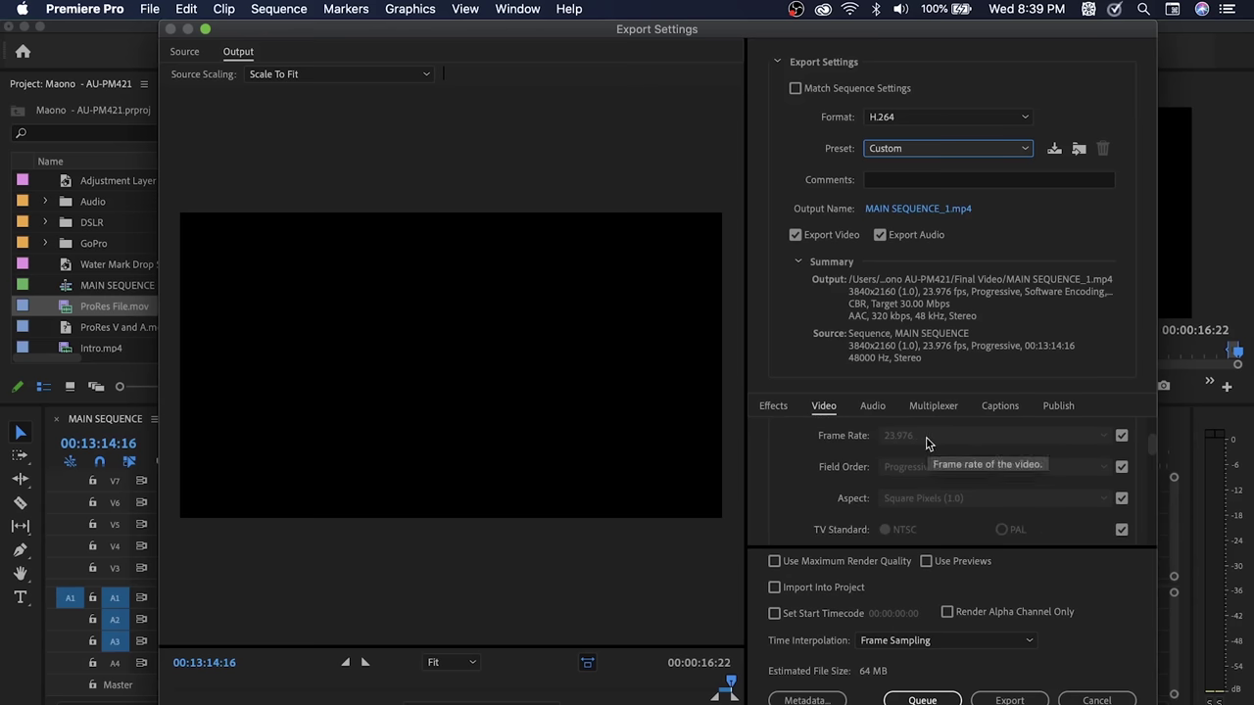
pyautogui.scroll(-2, 979, 460)
pyautogui.scroll(-3, 958, 454)
pyautogui.scroll(-6, 828, 507)
pyautogui.scroll(-4, 857, 506)
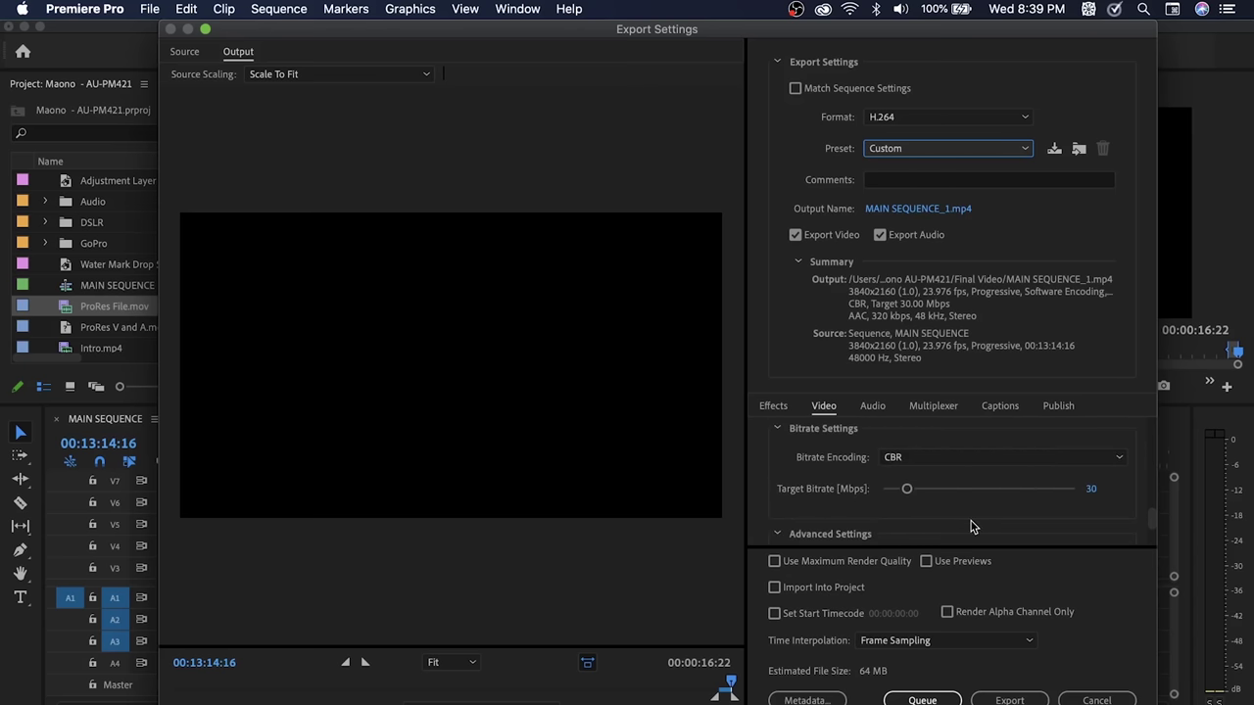
pyautogui.moveTo(909, 493)
pyautogui.mouseDown()
pyautogui.moveTo(1067, 495)
pyautogui.moveTo(918, 489)
pyautogui.mouseUp()
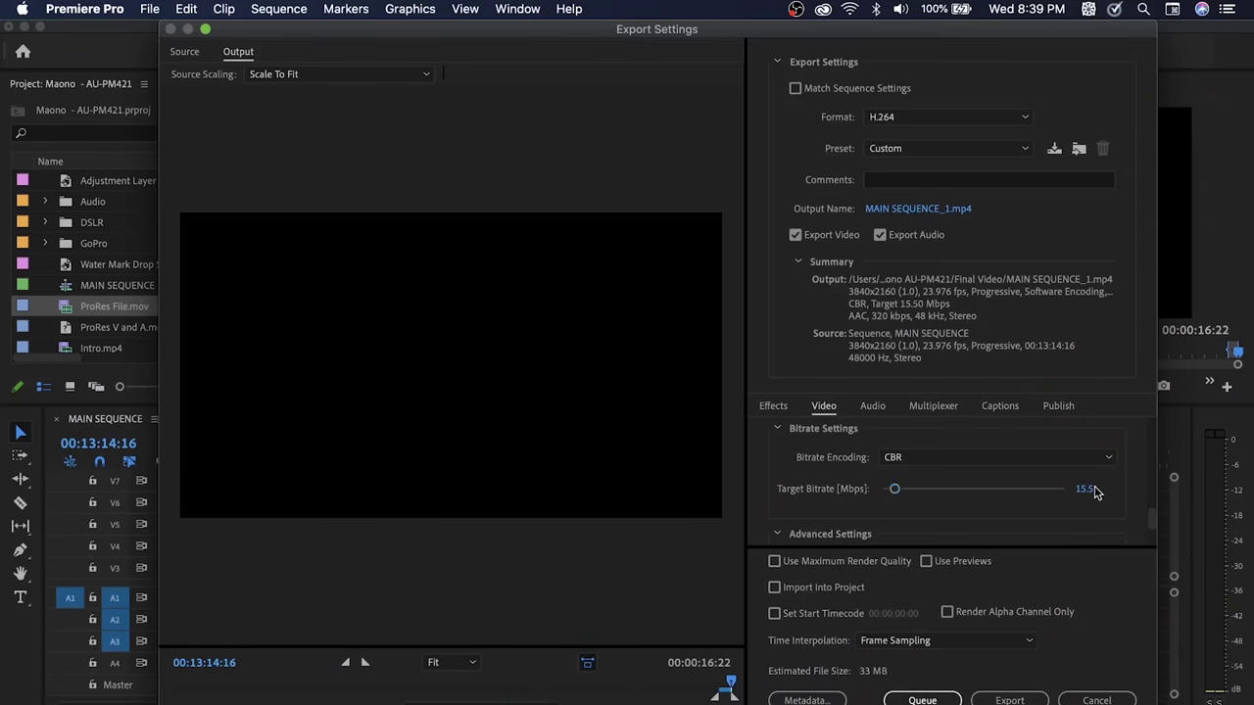
# - Set the H.264 target bitrate to 30 Mbps
pyautogui.click(1094, 489)
pyautogui.write('30')
pyautogui.press('Return')
pyautogui.scroll(-5, 962, 512)
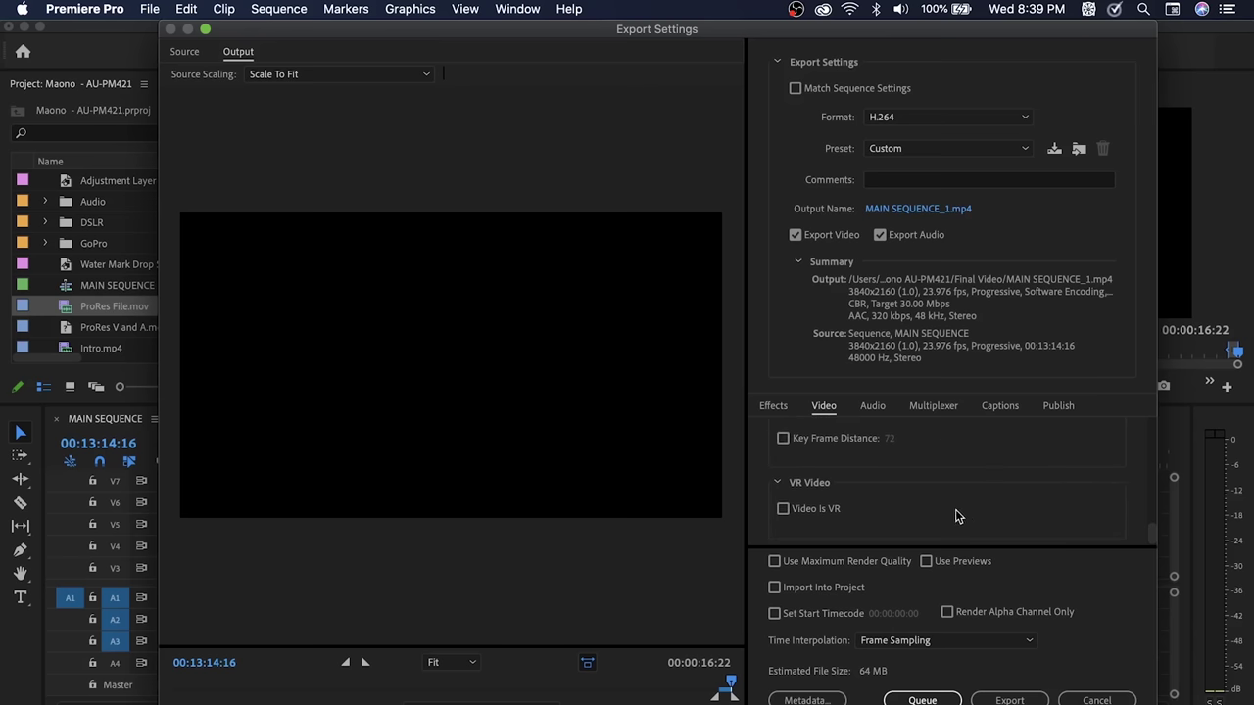
pyautogui.scroll(-1, 855, 510)
# - Set audio to High quality at 320 kbps and check the MP4 multiplexer
pyautogui.click(874, 406)
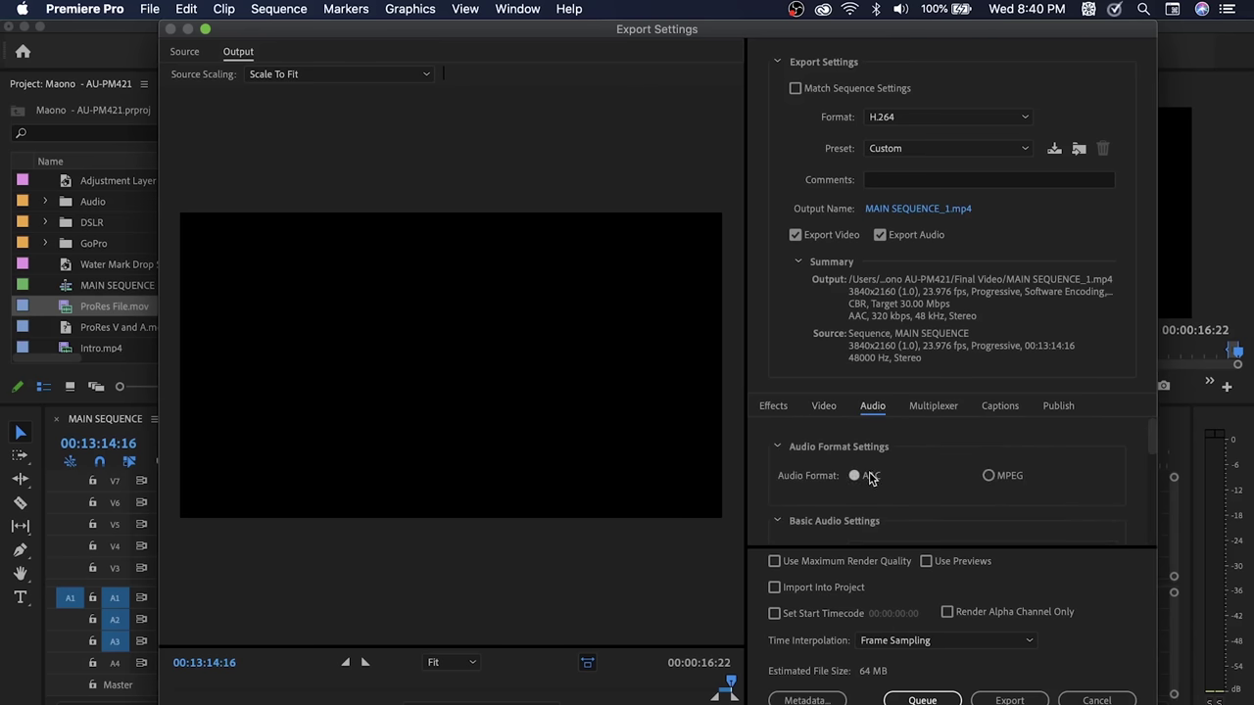
pyautogui.scroll(-3, 924, 474)
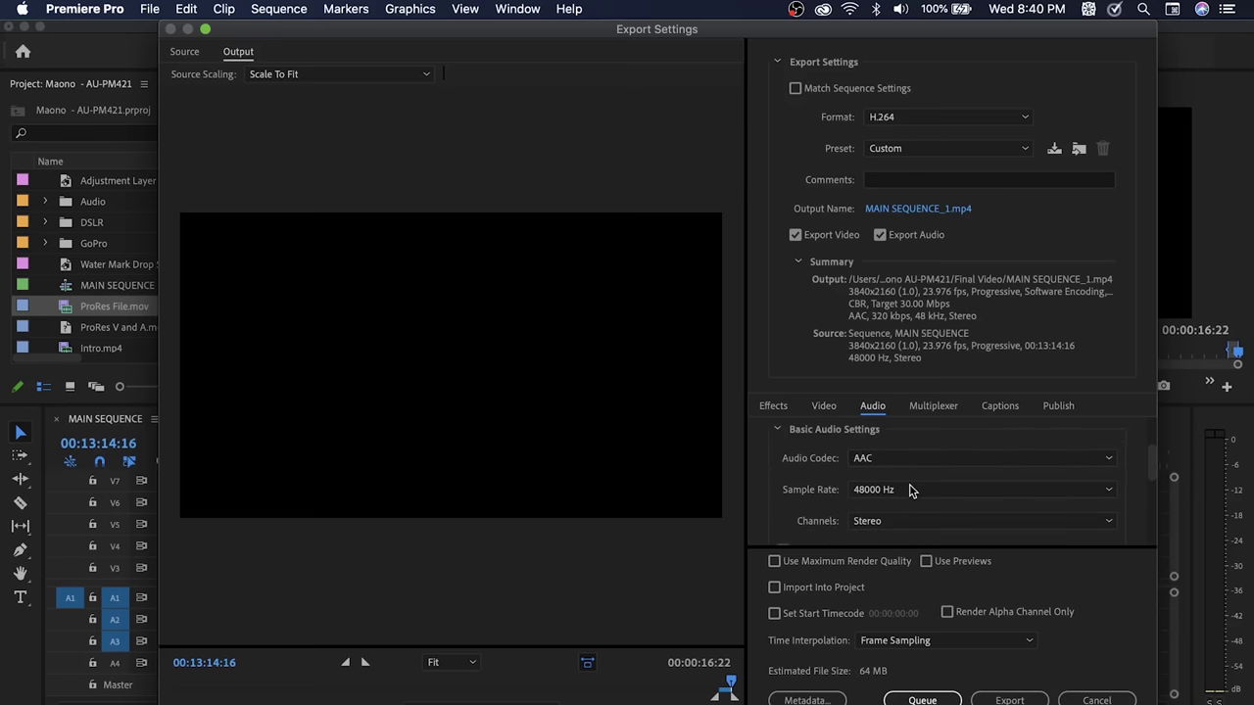
pyautogui.scroll(-1, 892, 480)
pyautogui.scroll(-3, 900, 504)
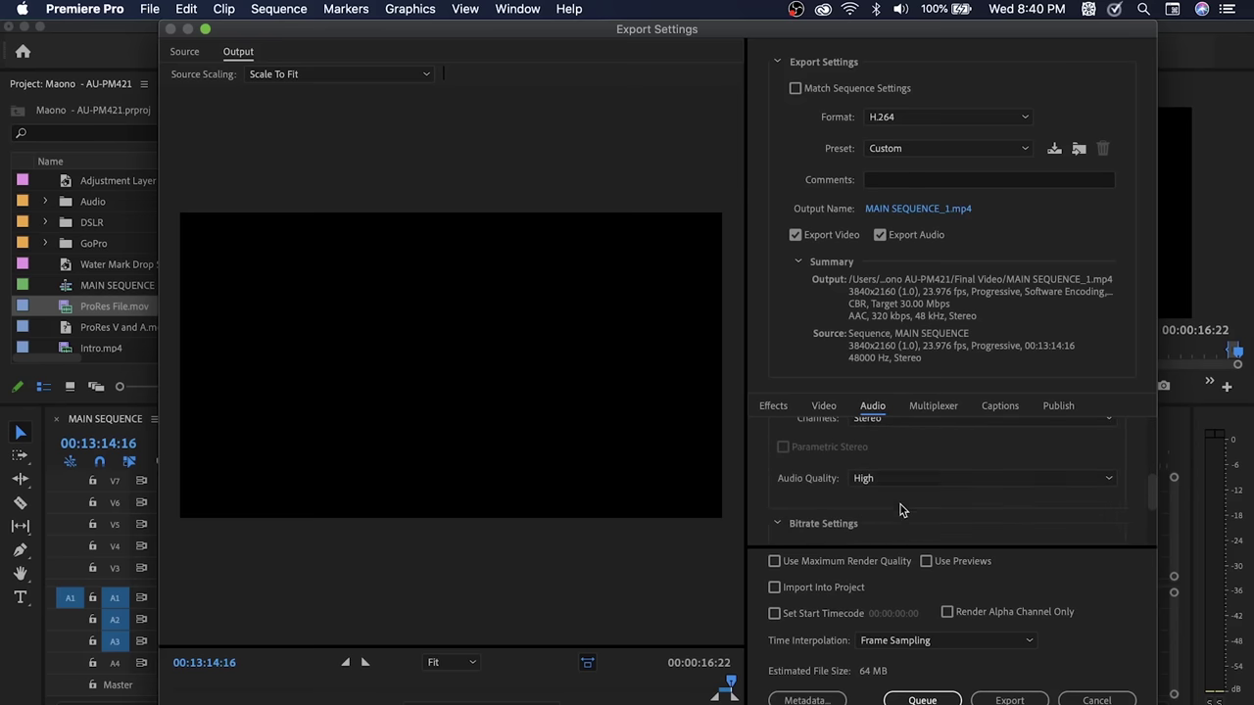
pyautogui.click(860, 479)
pyautogui.click(895, 538)
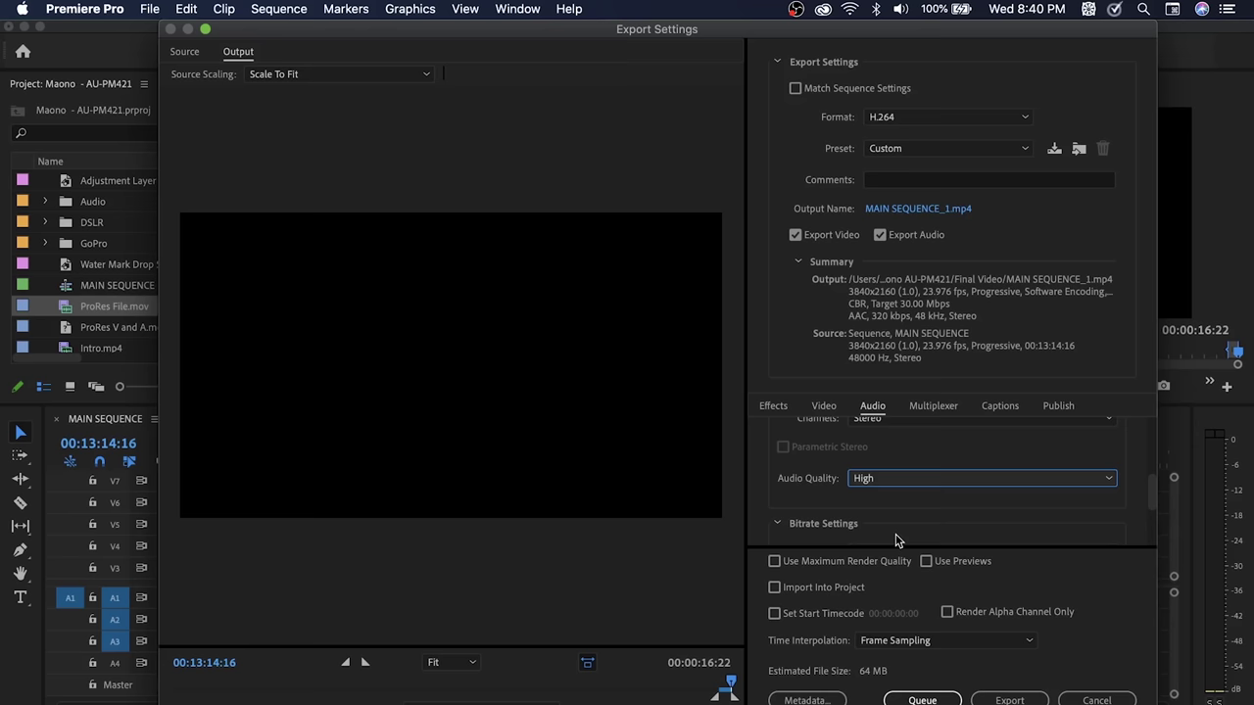
pyautogui.scroll(-3, 878, 509)
pyautogui.click(893, 479)
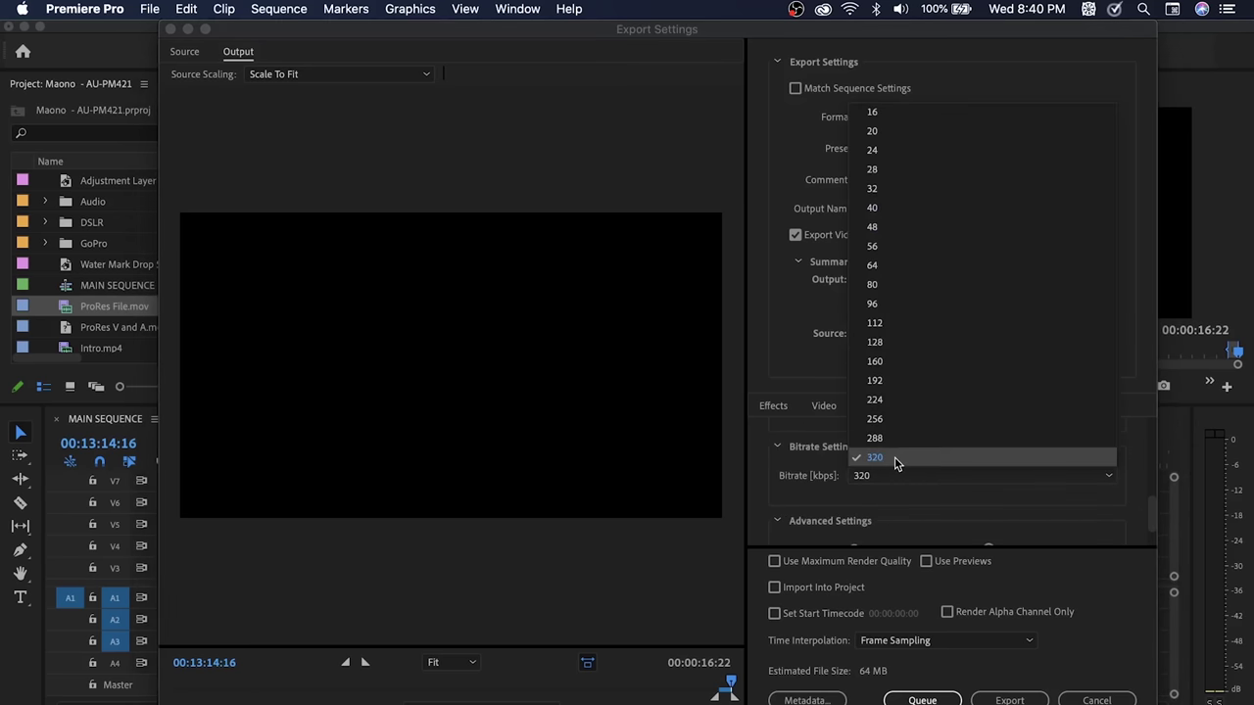
pyautogui.click(895, 457)
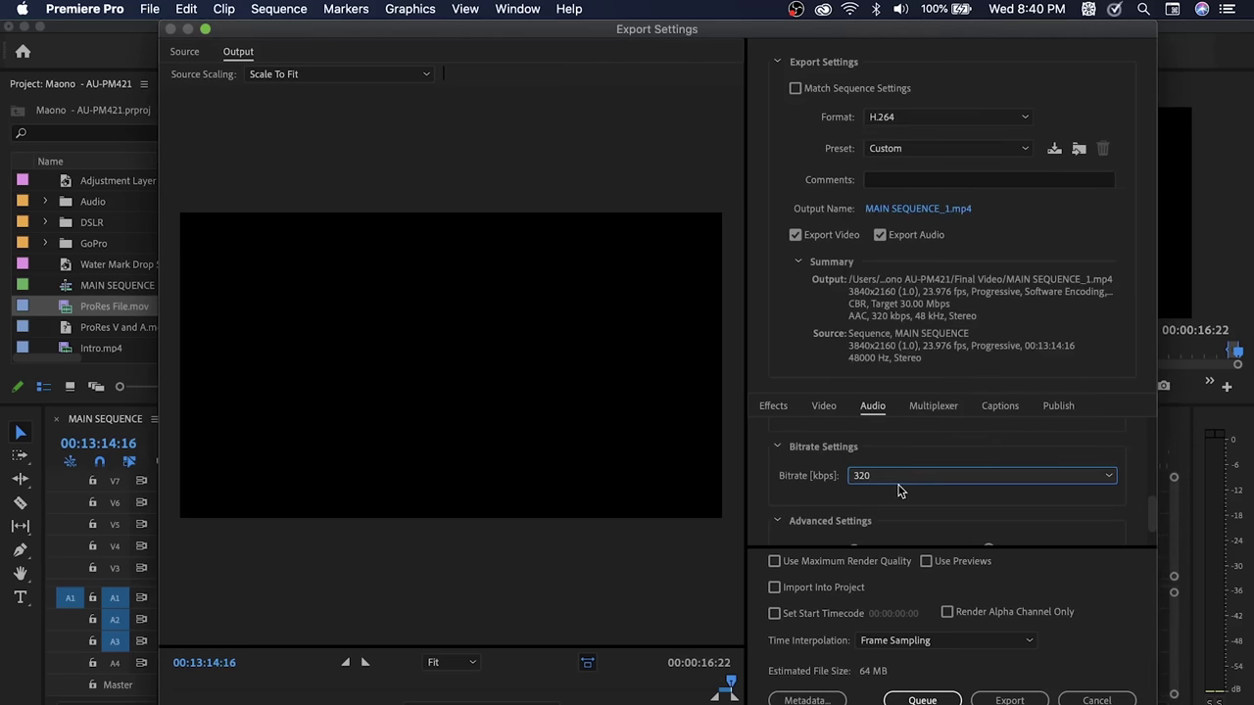
pyautogui.click(933, 405)
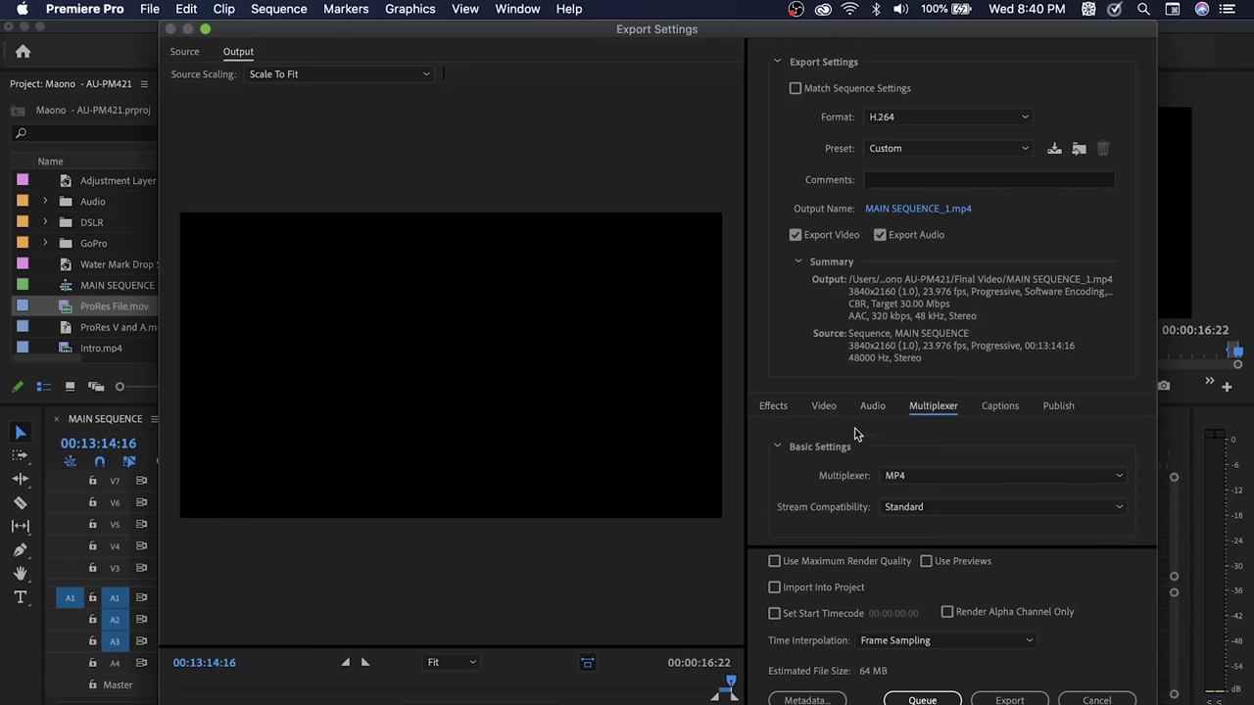
pyautogui.click(823, 406)
pyautogui.scroll(2, 968, 475)
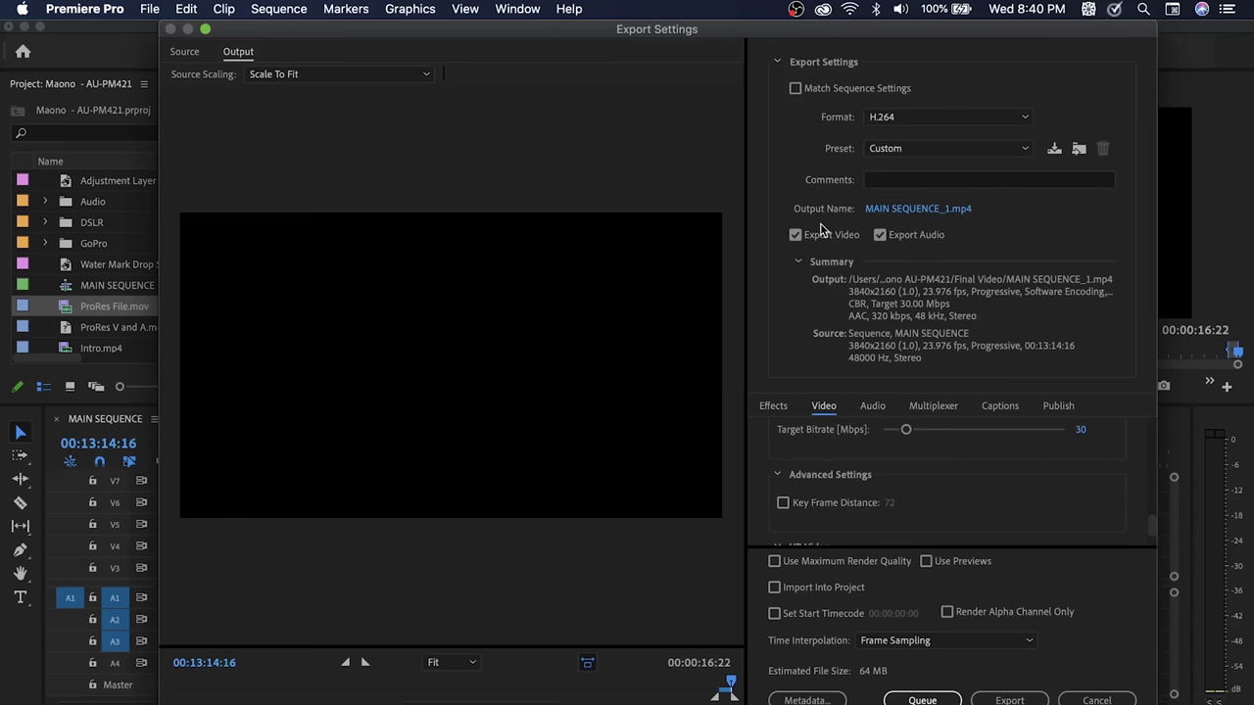
# - Set the export output to 'Final Video' on the Desktop
pyautogui.click(955, 208)
pyautogui.click(289, 232)
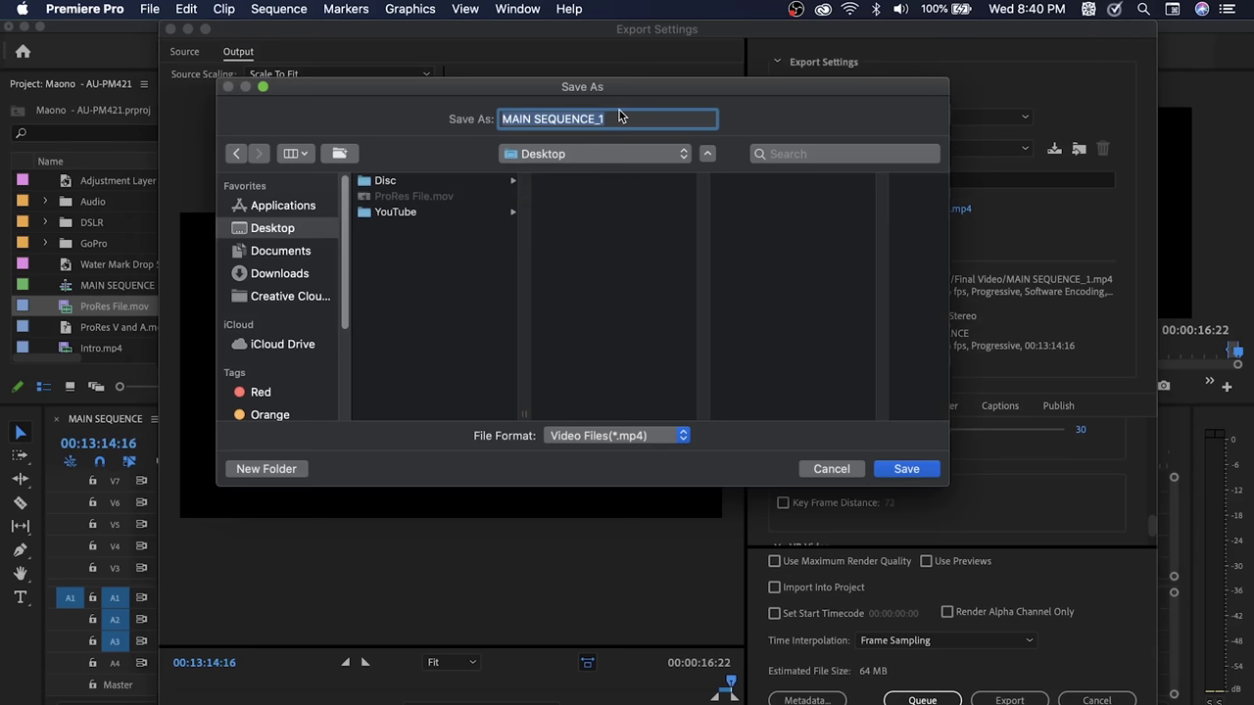
pyautogui.write('Final Video')
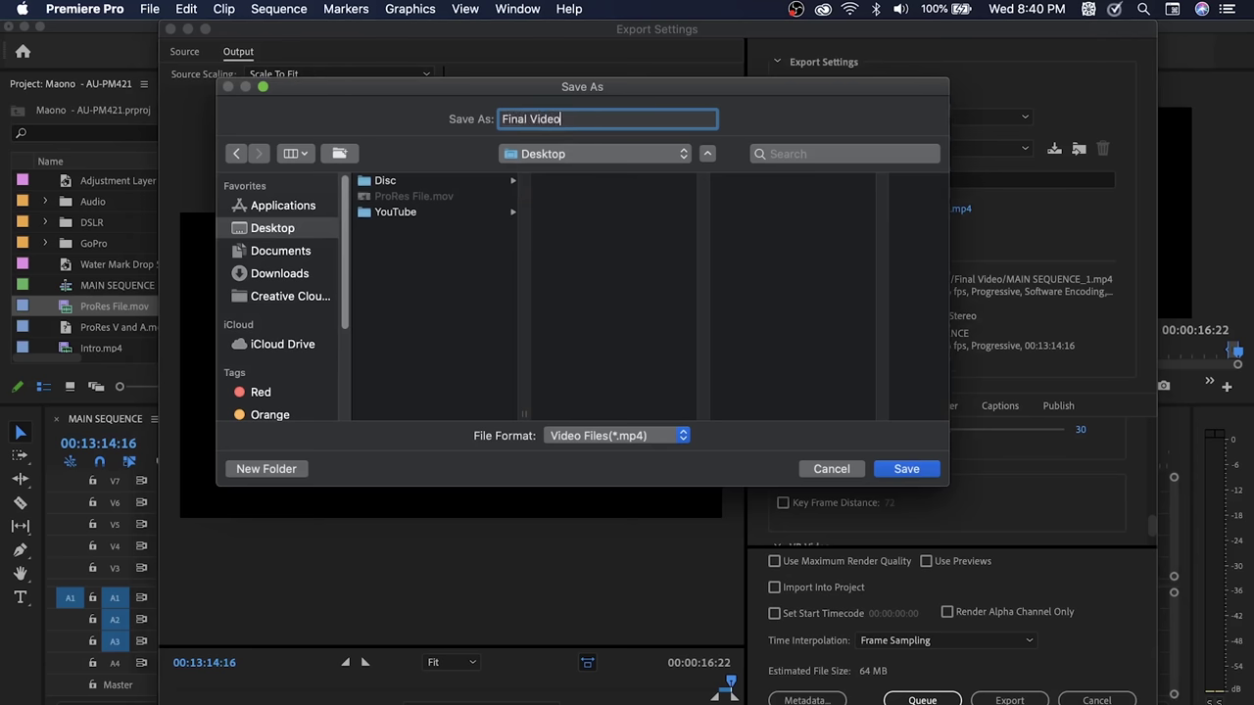
pyautogui.press('Return')
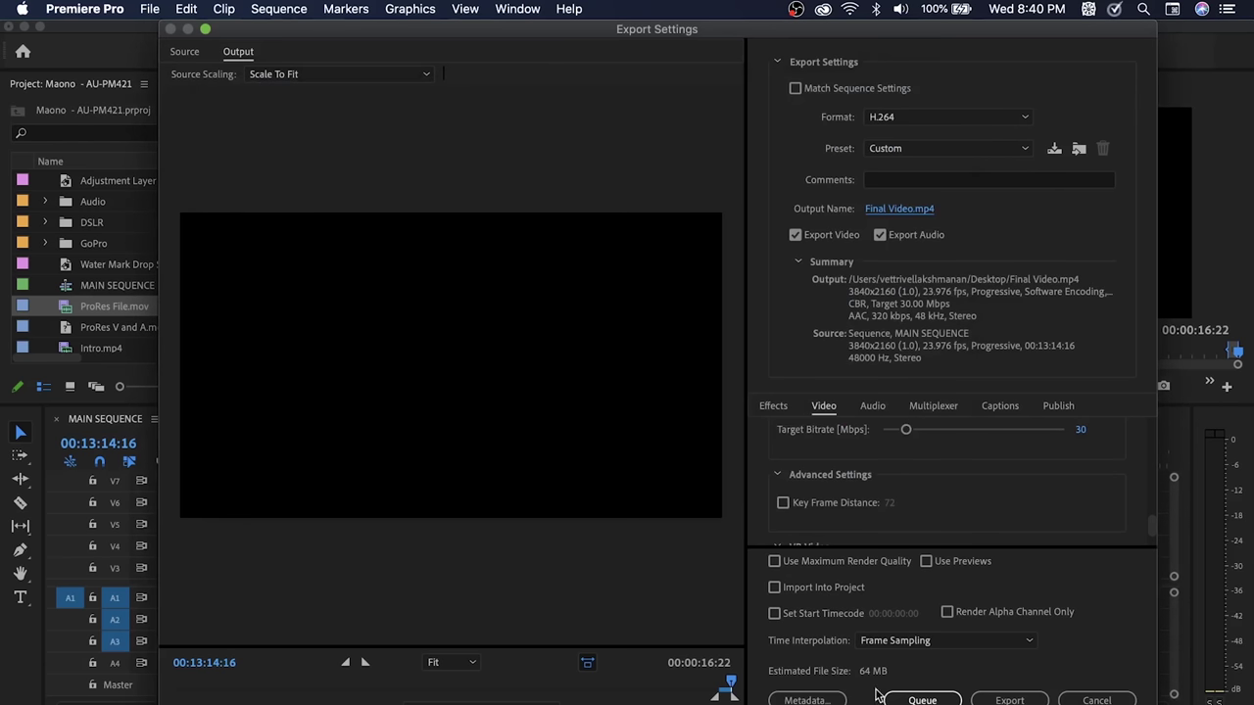
# - Export the video and confirm in Finder it's a 63.7 MB, 3840×2160 H.264 file
pyautogui.click(1028, 702)
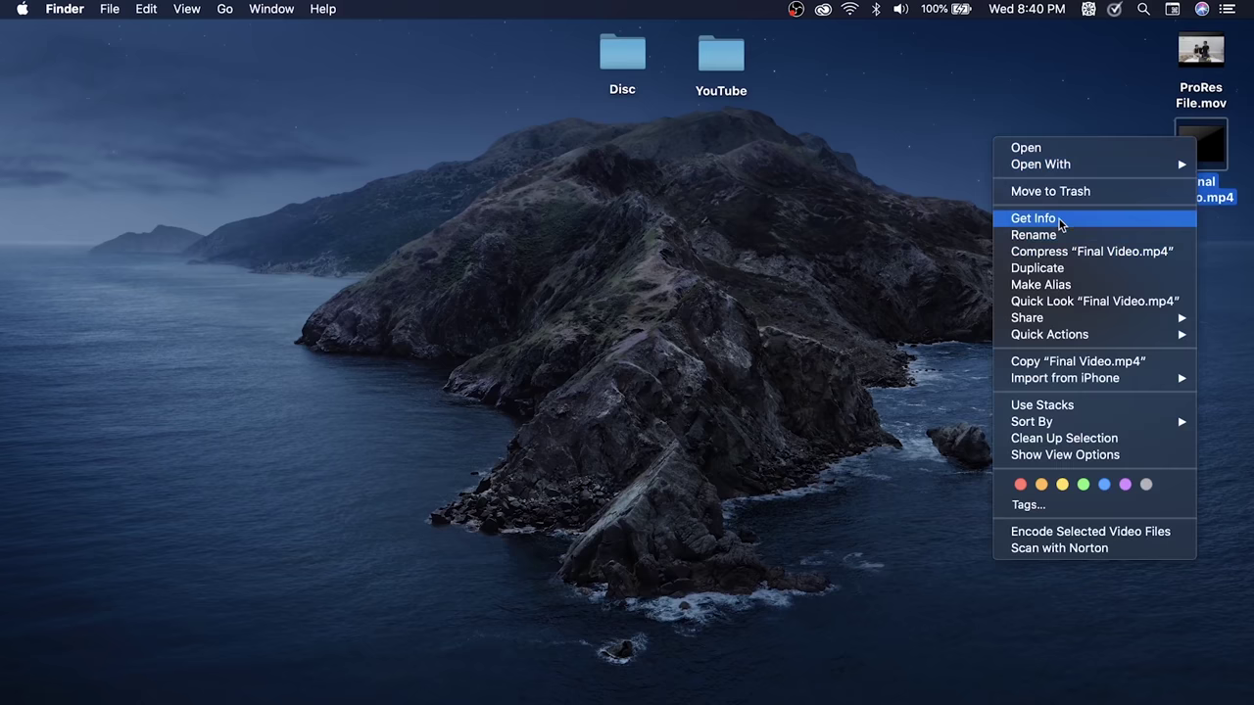
pyautogui.click(1029, 213)
pyautogui.moveTo(134, 40); pyautogui.dragTo(433, 92)
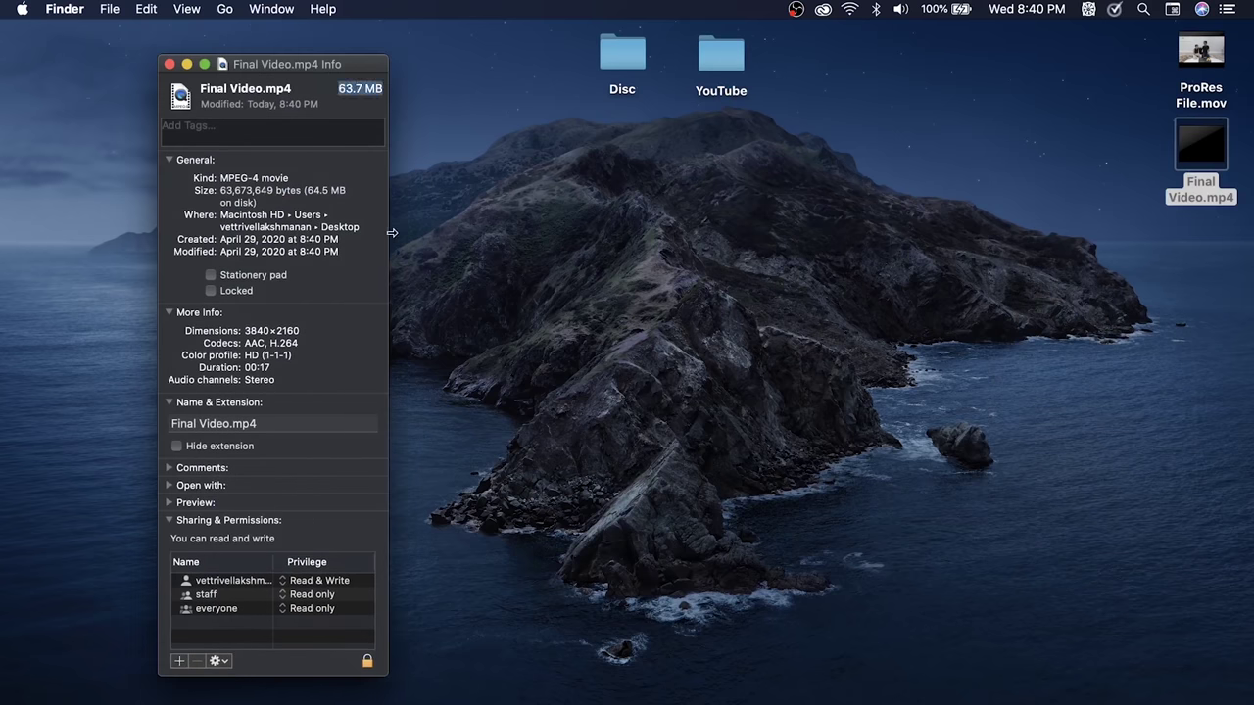